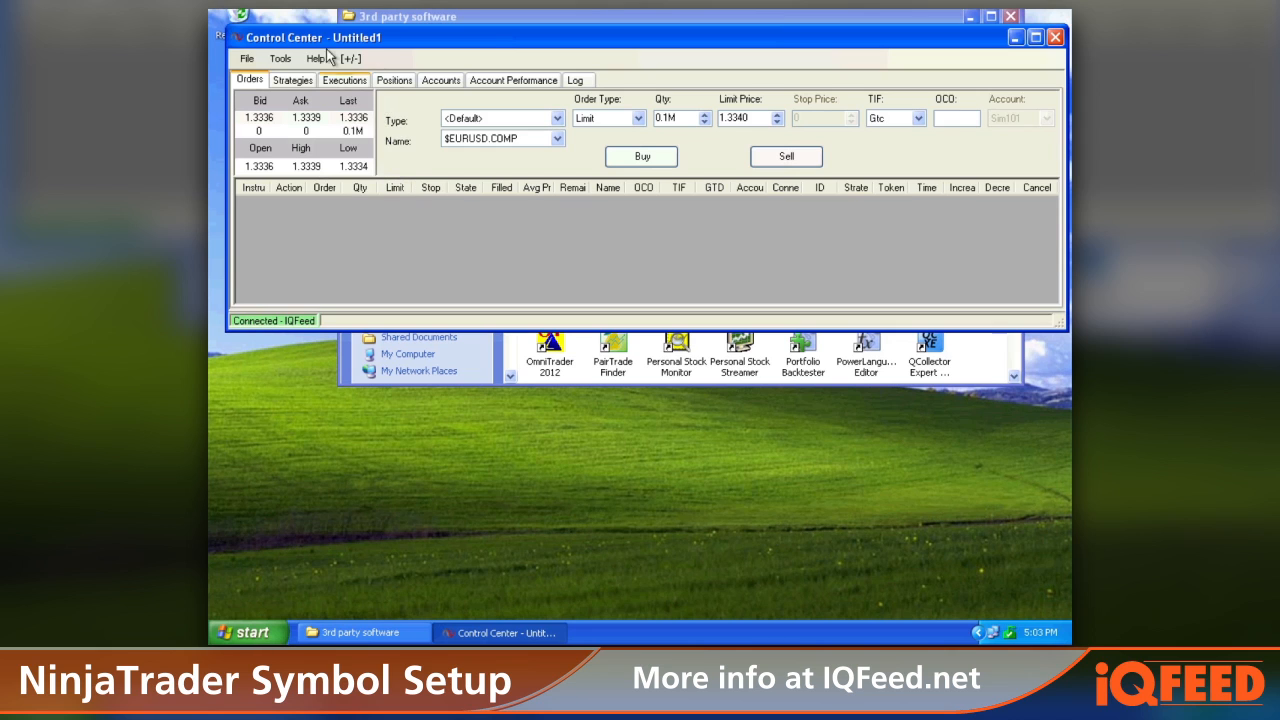
Step: Open the Instrument Manager
click(281, 60)
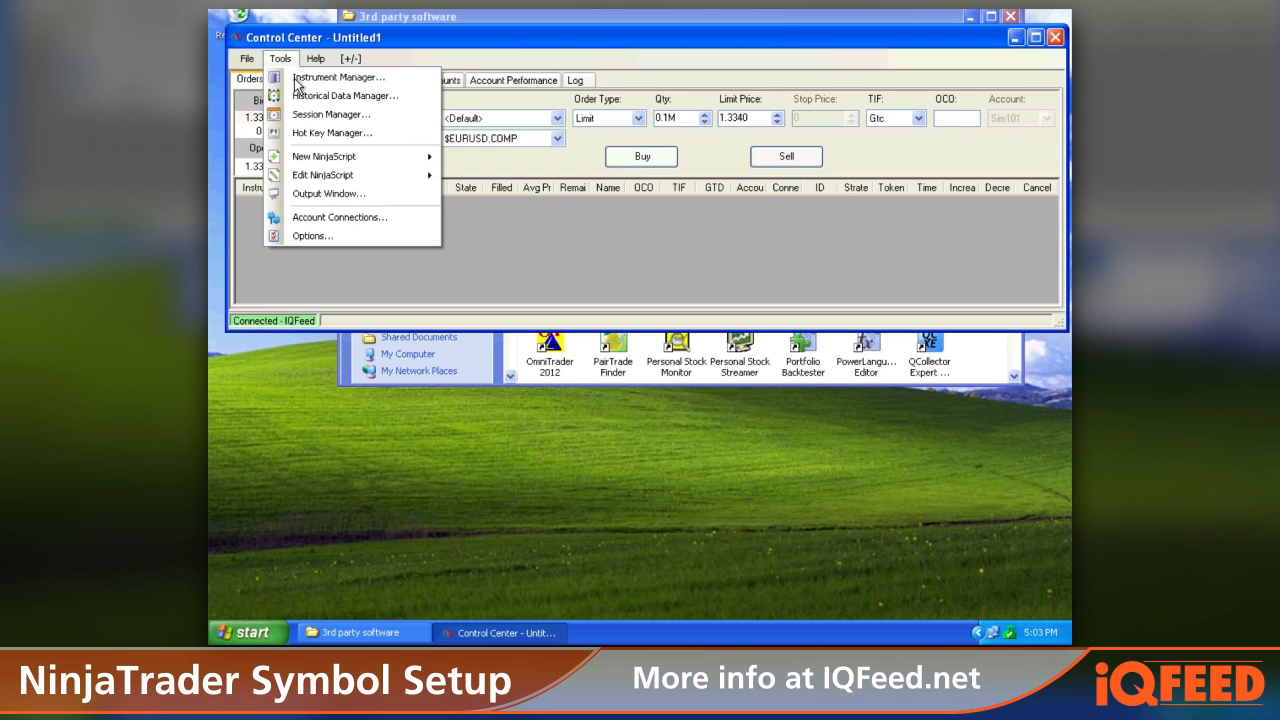
click(300, 82)
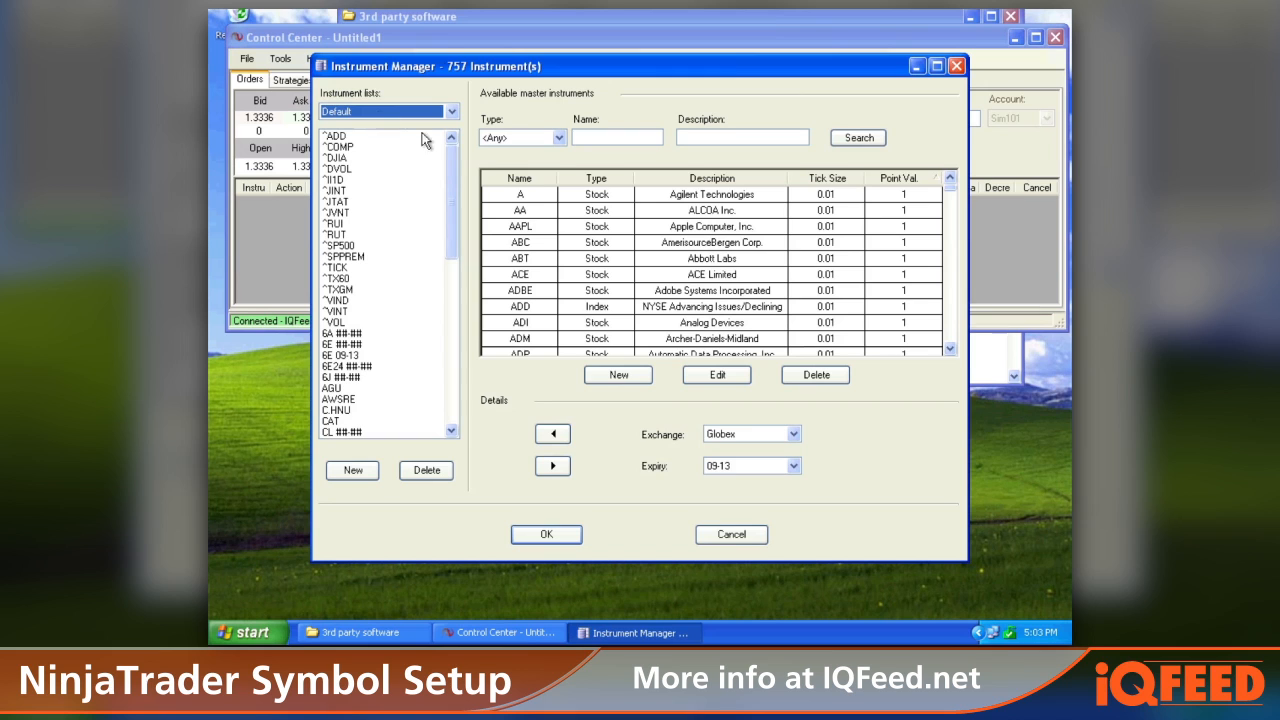
drag(553, 72, 557, 51)
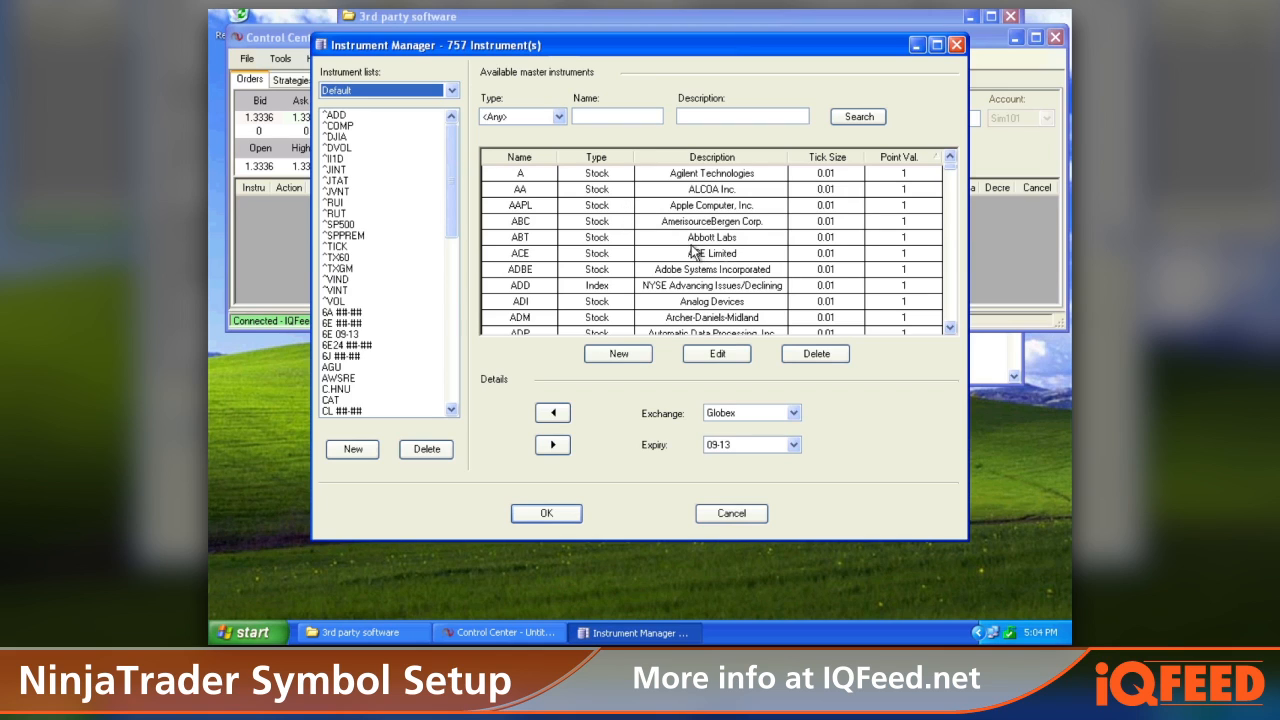
scroll(673, 223, up, 1)
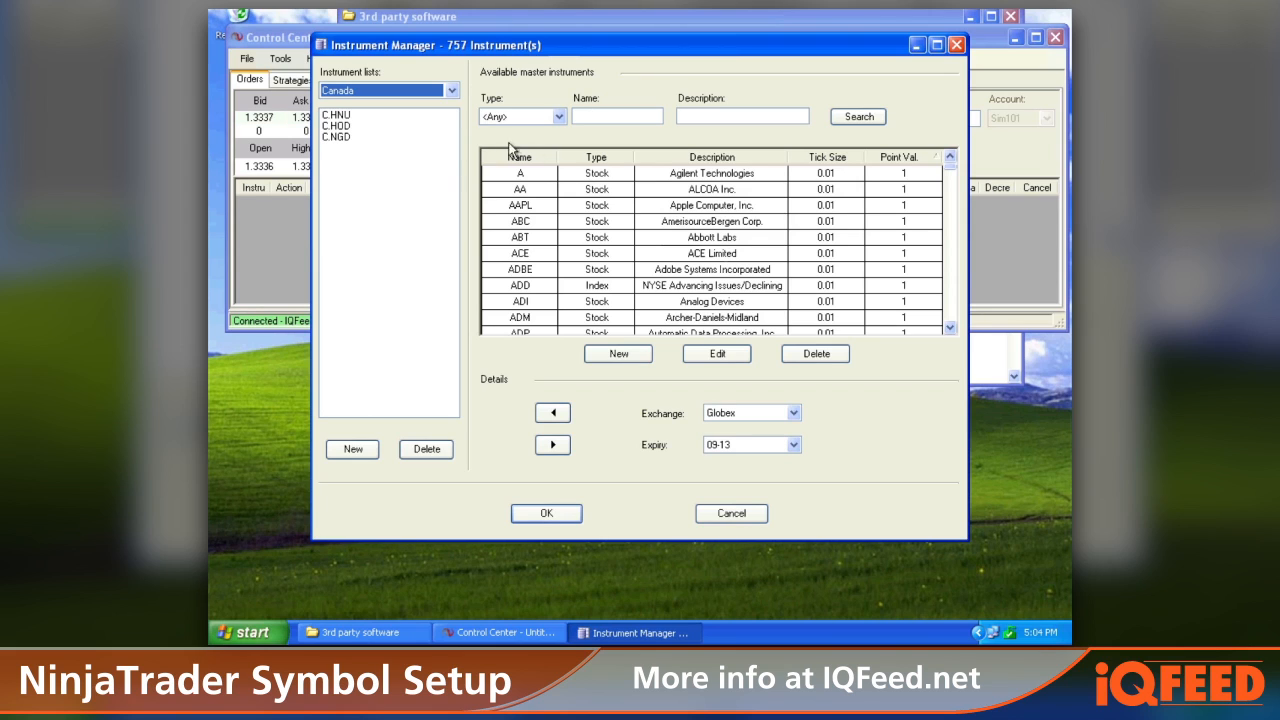
click(451, 91)
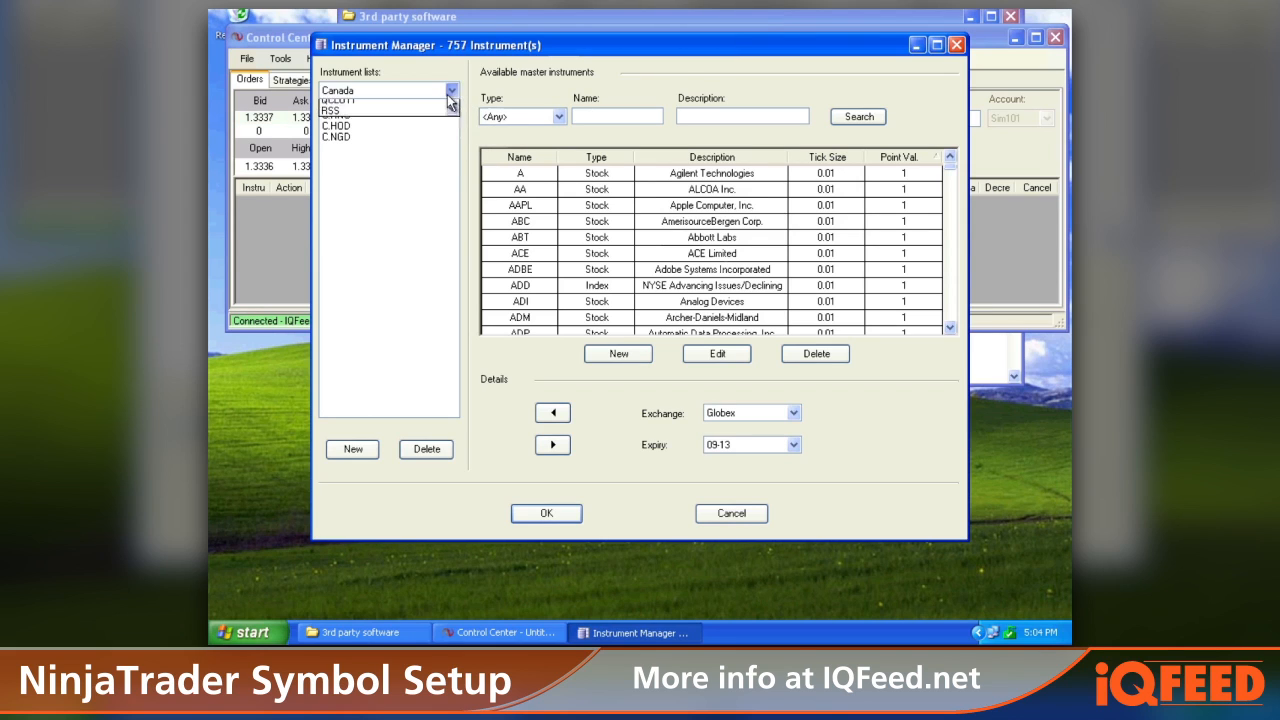
click(434, 117)
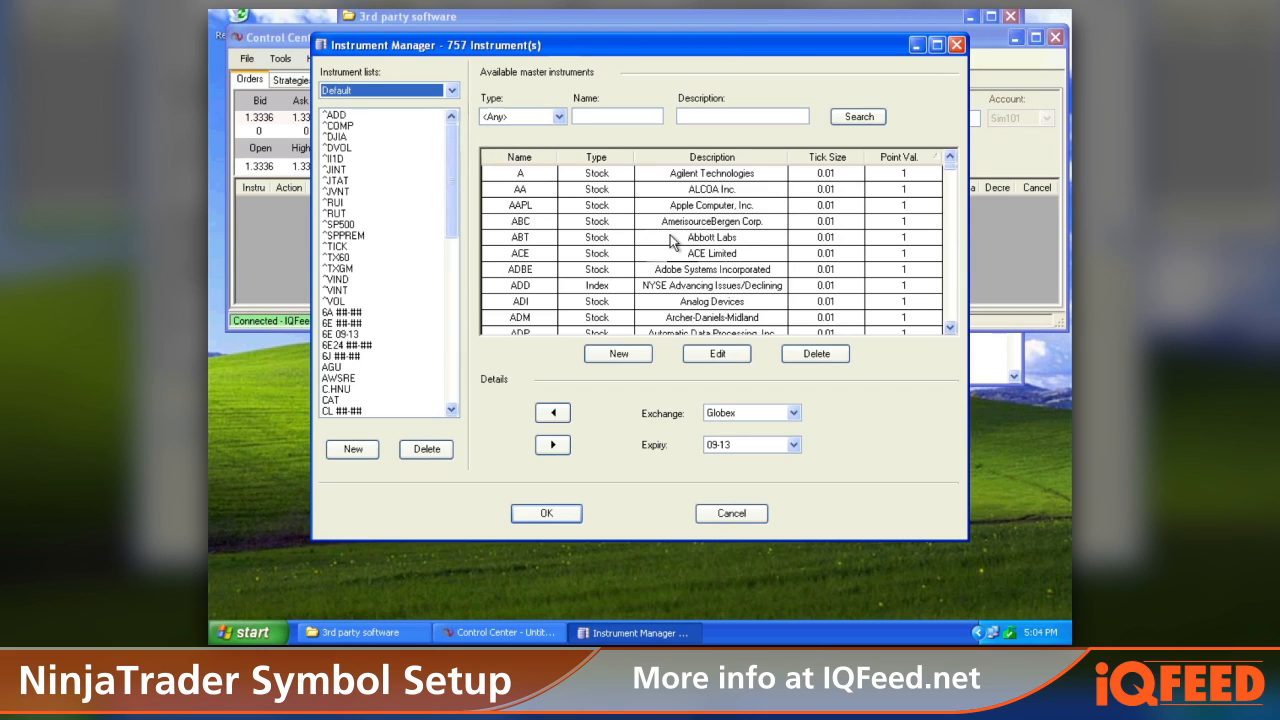
Step: Search the available master instruments filtered to type Future
click(558, 118)
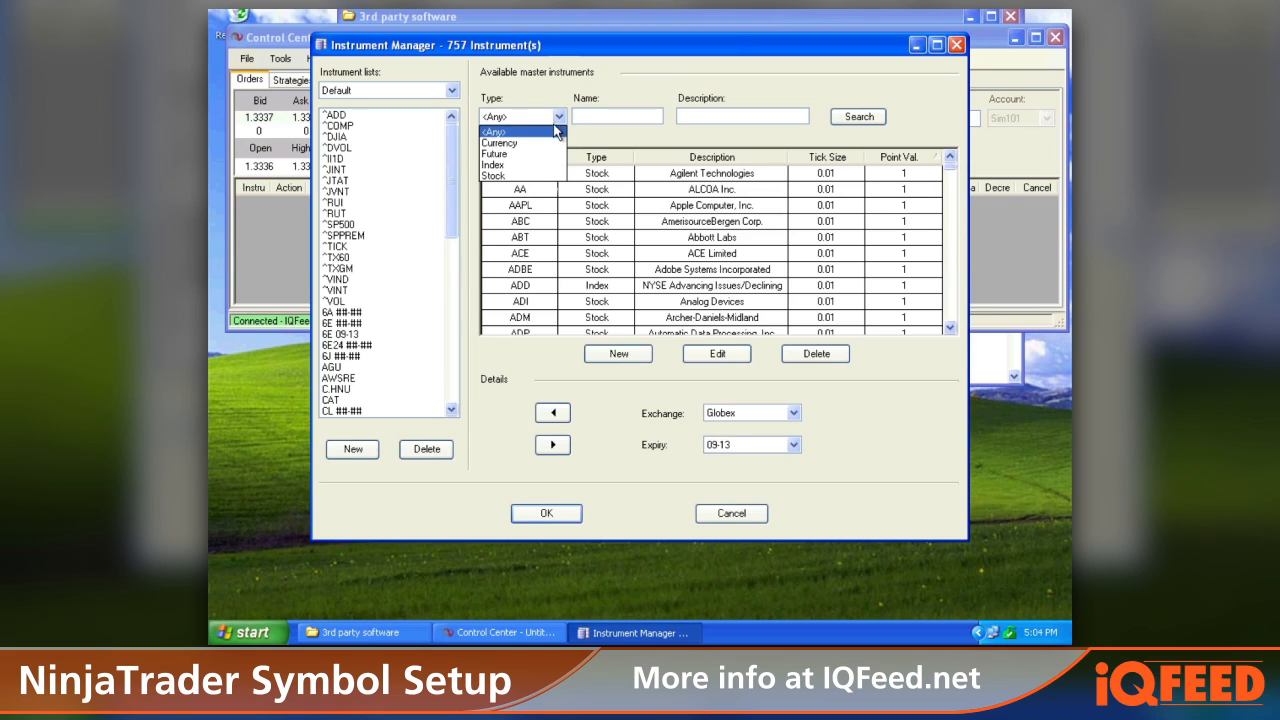
click(531, 154)
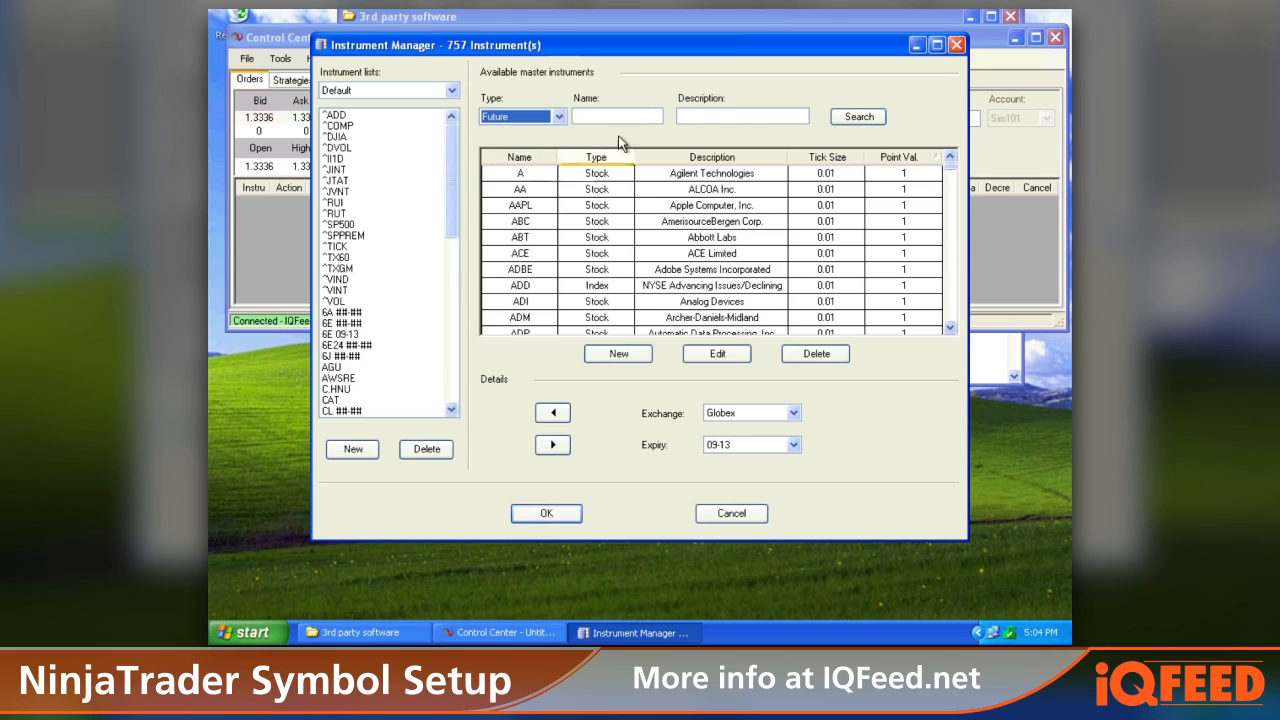
click(849, 121)
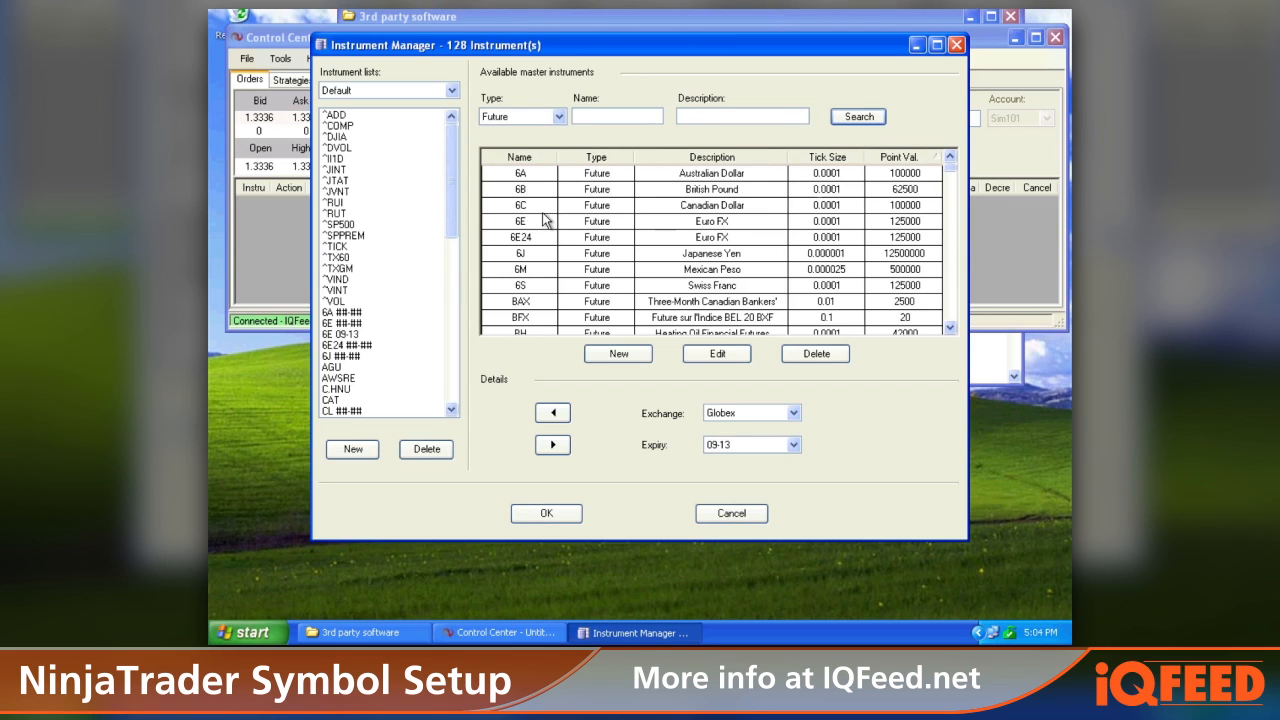
Step: Open the 6E Euro FX master instrument for editing and review its symbol map settings
click(685, 225)
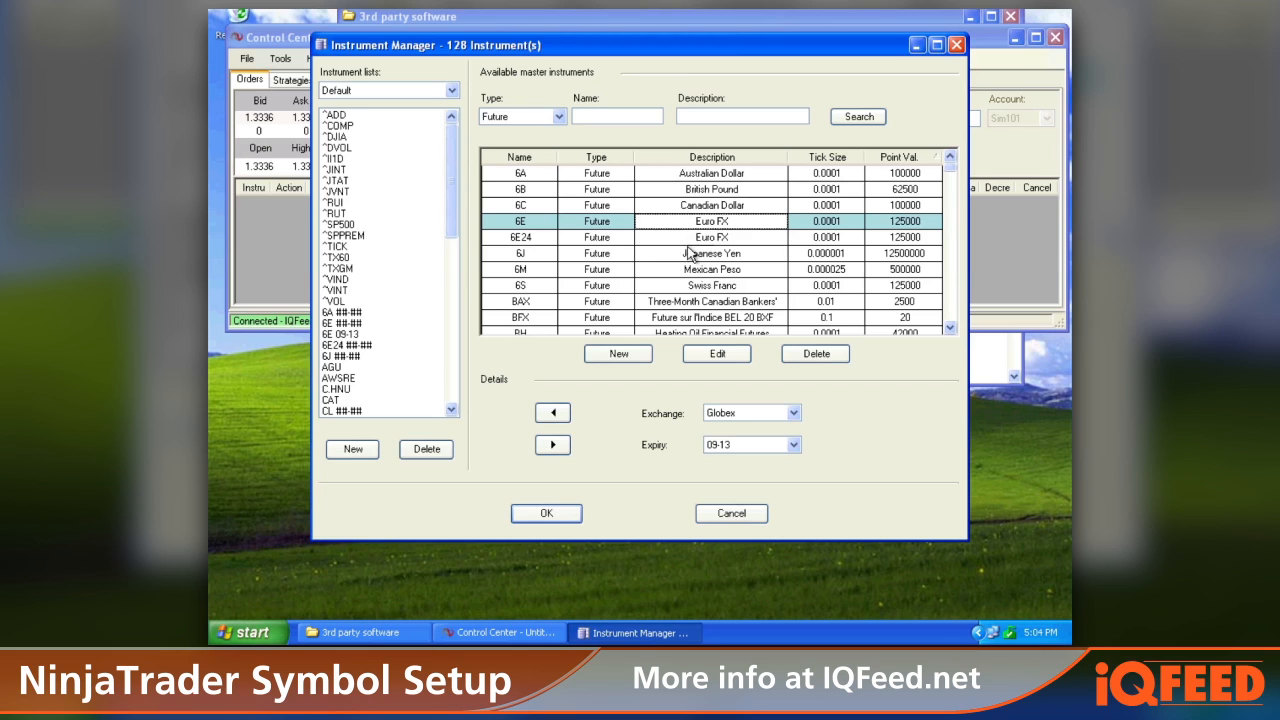
click(703, 355)
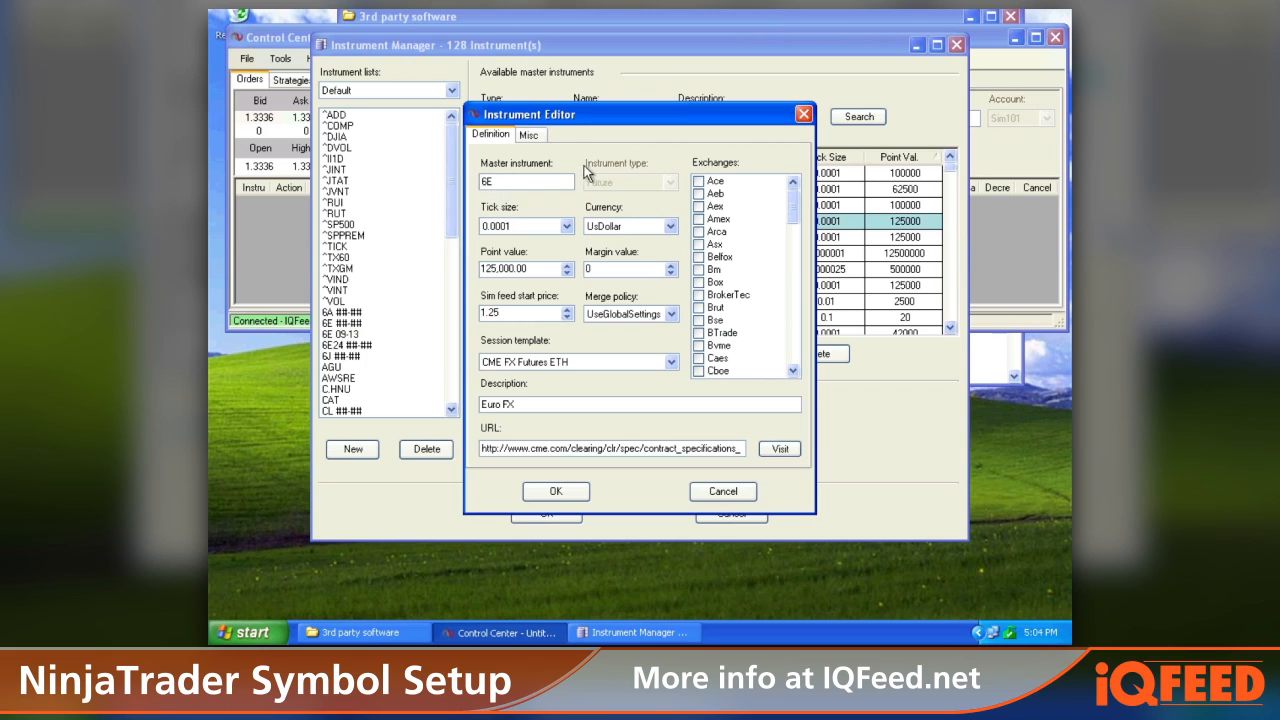
click(529, 136)
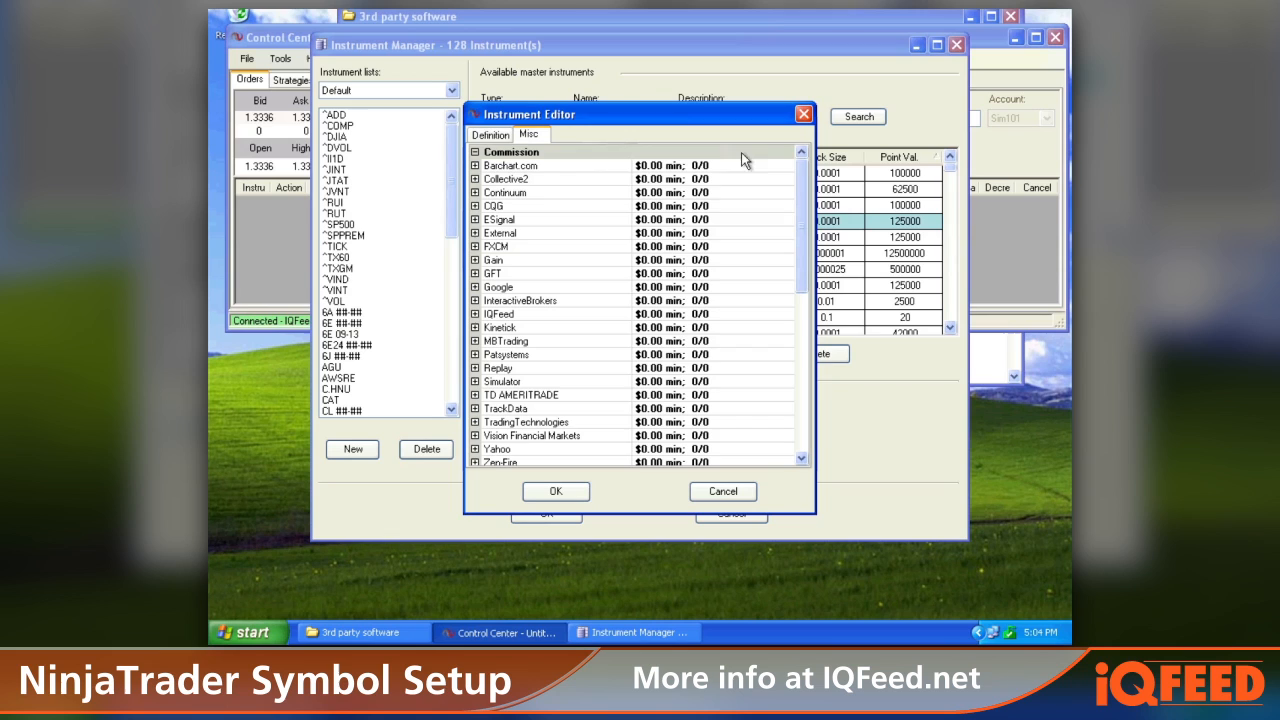
drag(802, 175, 805, 300)
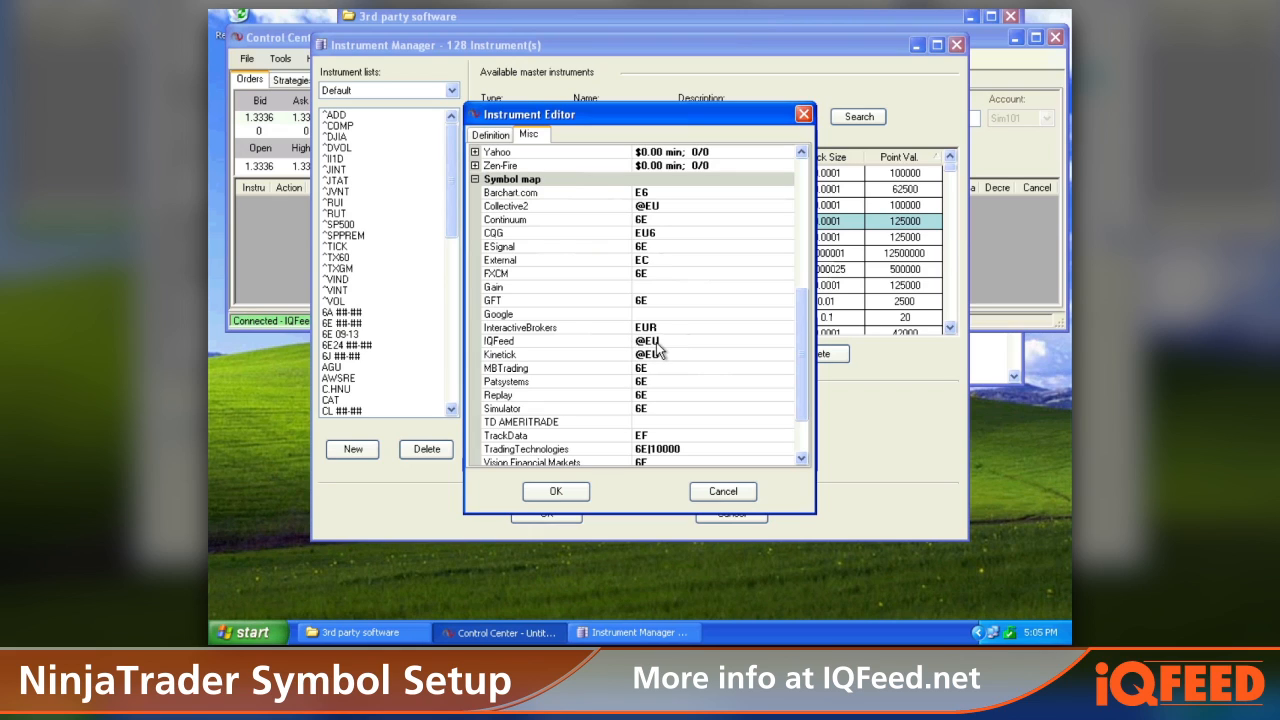
click(556, 491)
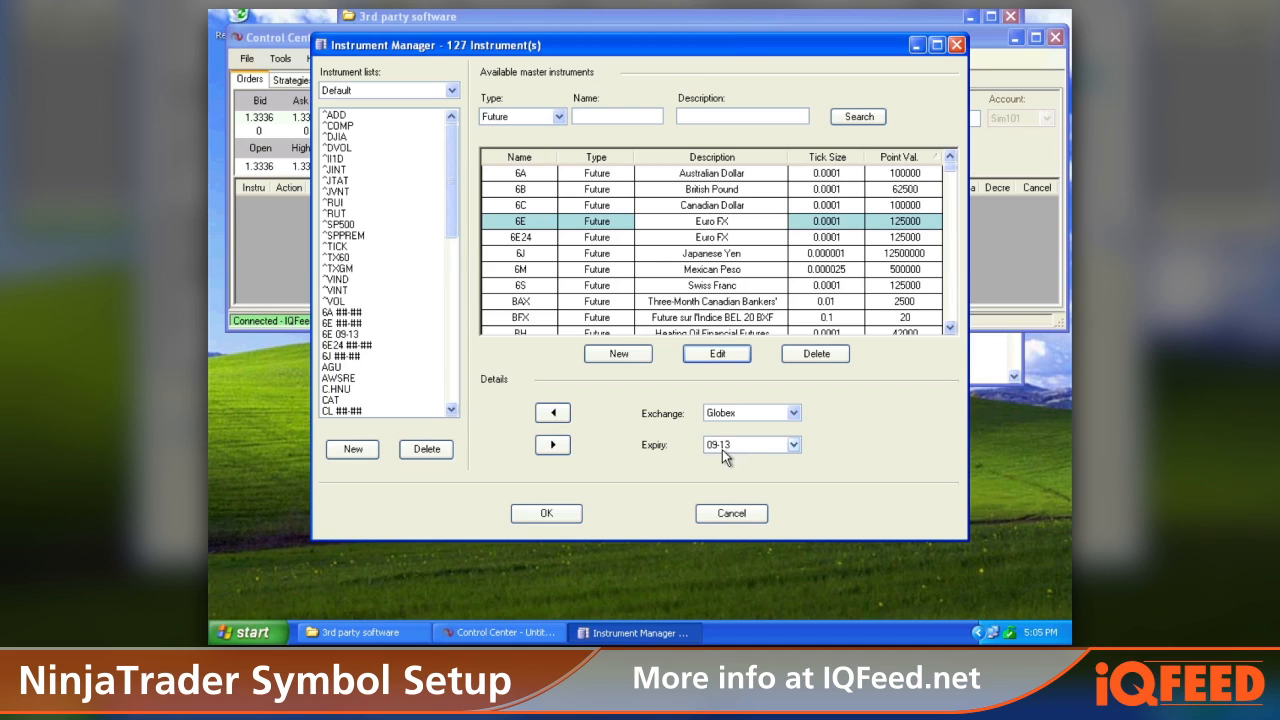
Step: Set the 6E expiry to ##-##
click(797, 447)
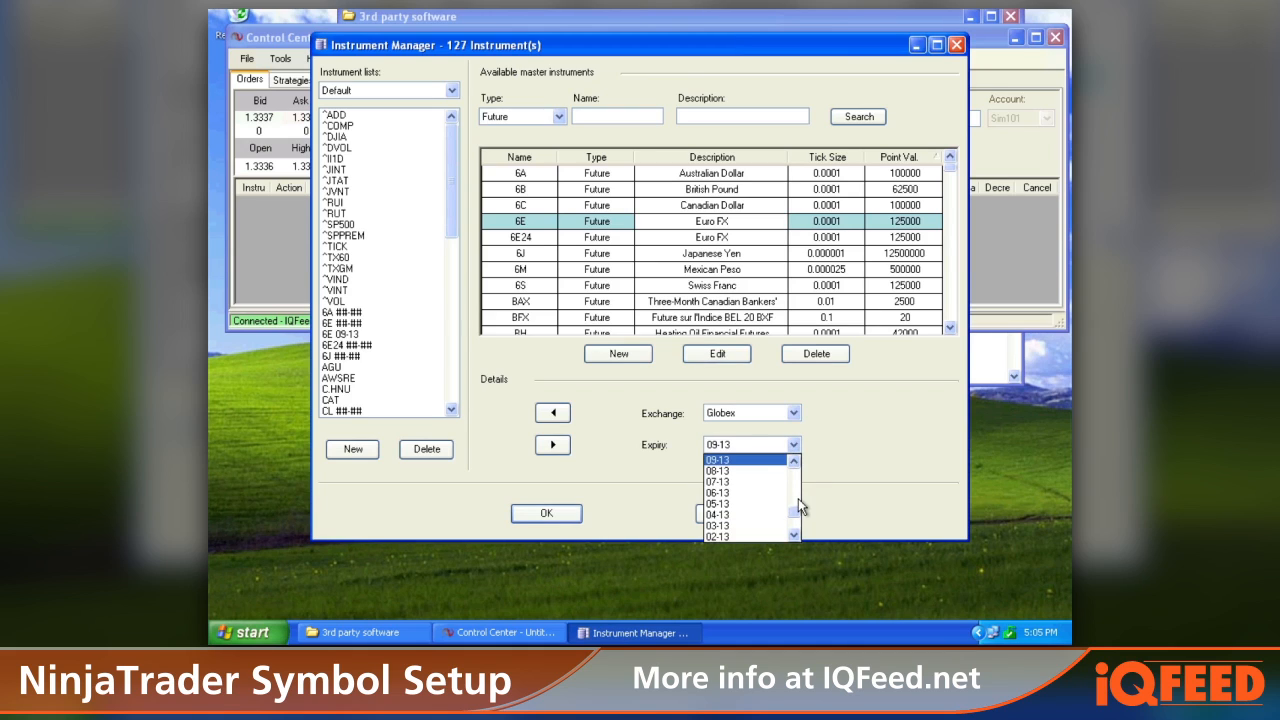
drag(796, 510, 795, 525)
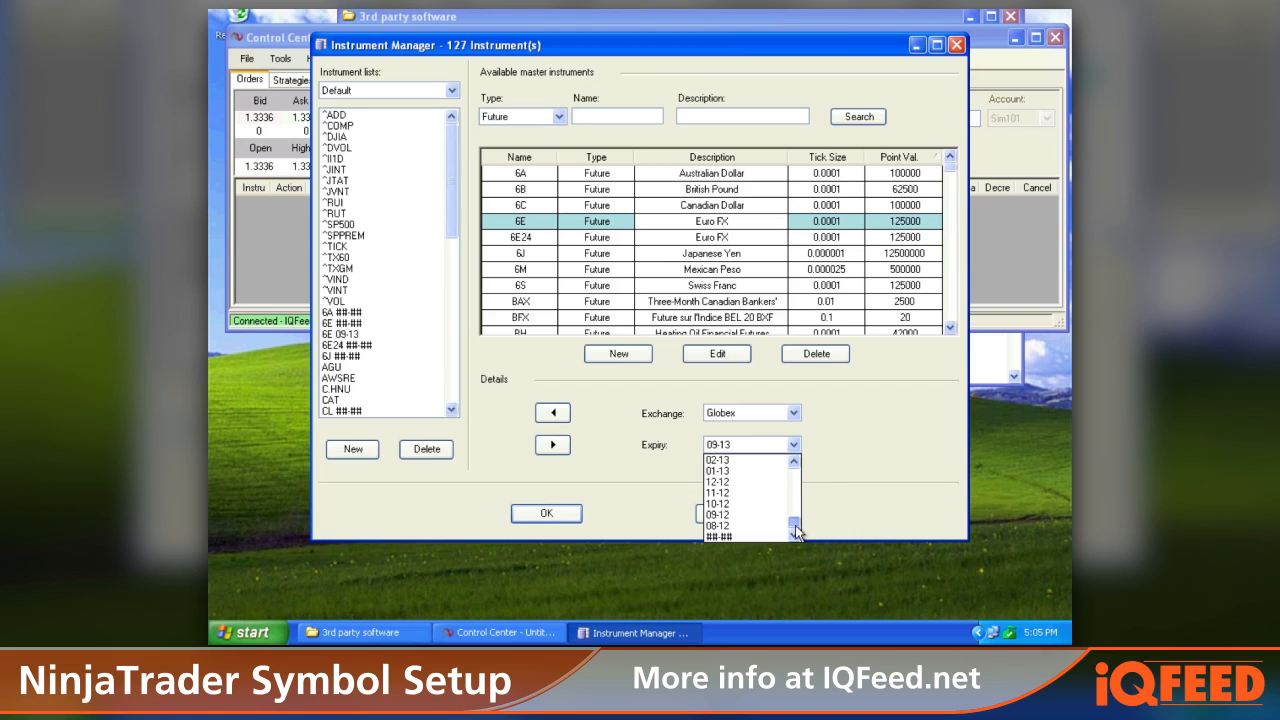
click(738, 536)
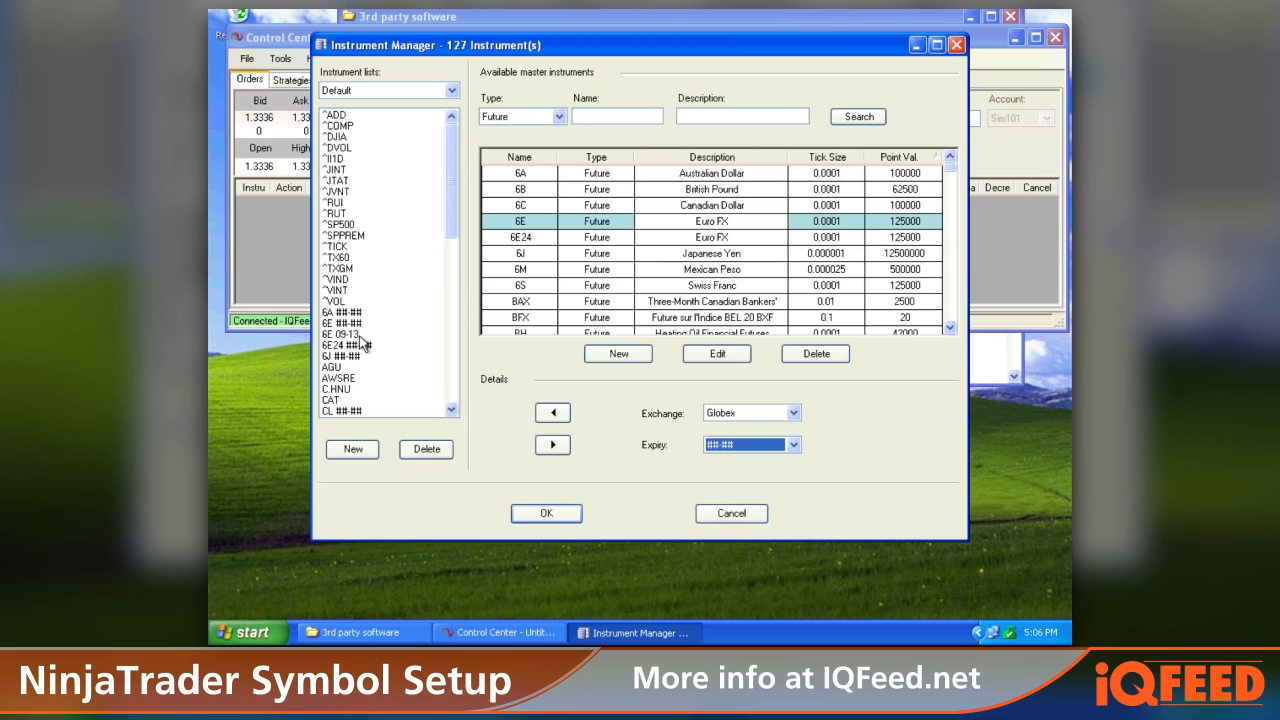
Step: Set the 6E expiry to 12-13 and add the 6E 12-13 contract to the Default instrument list
click(793, 444)
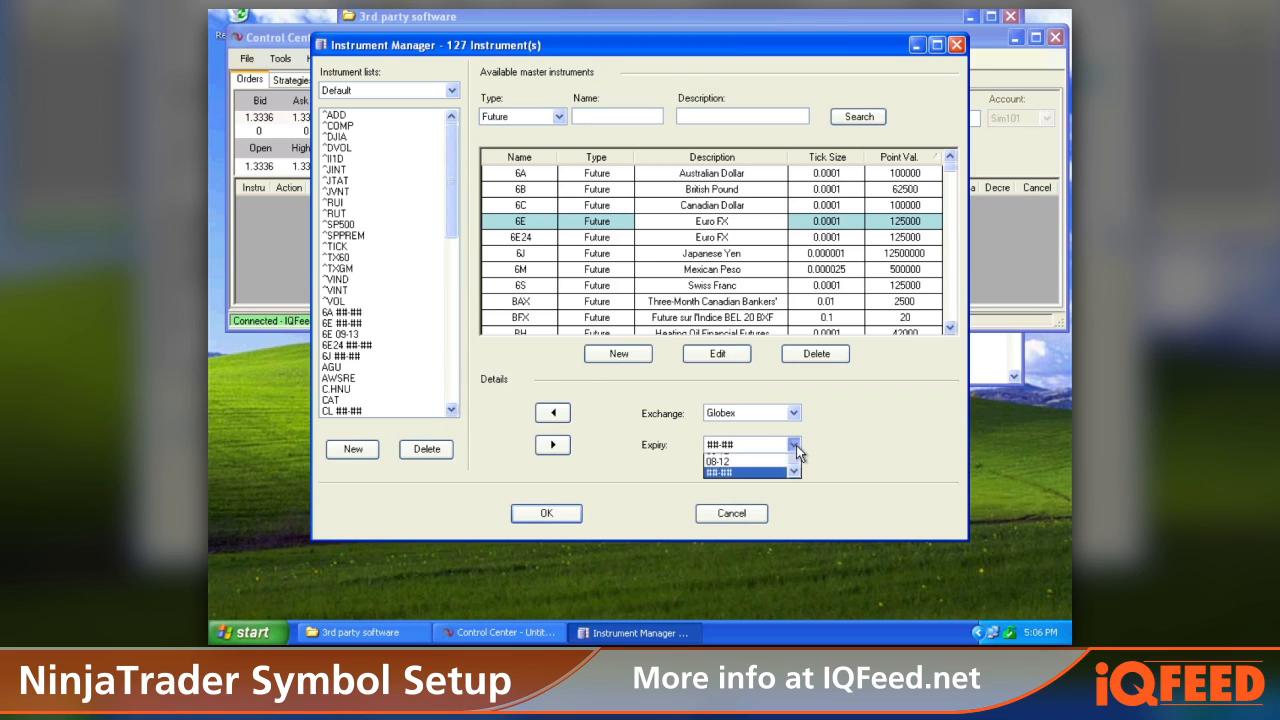
click(794, 461)
click(794, 461)
click(794, 461)
click(794, 461)
click(794, 461)
click(794, 461)
click(794, 461)
click(794, 461)
click(794, 461)
click(794, 461)
click(794, 461)
click(794, 461)
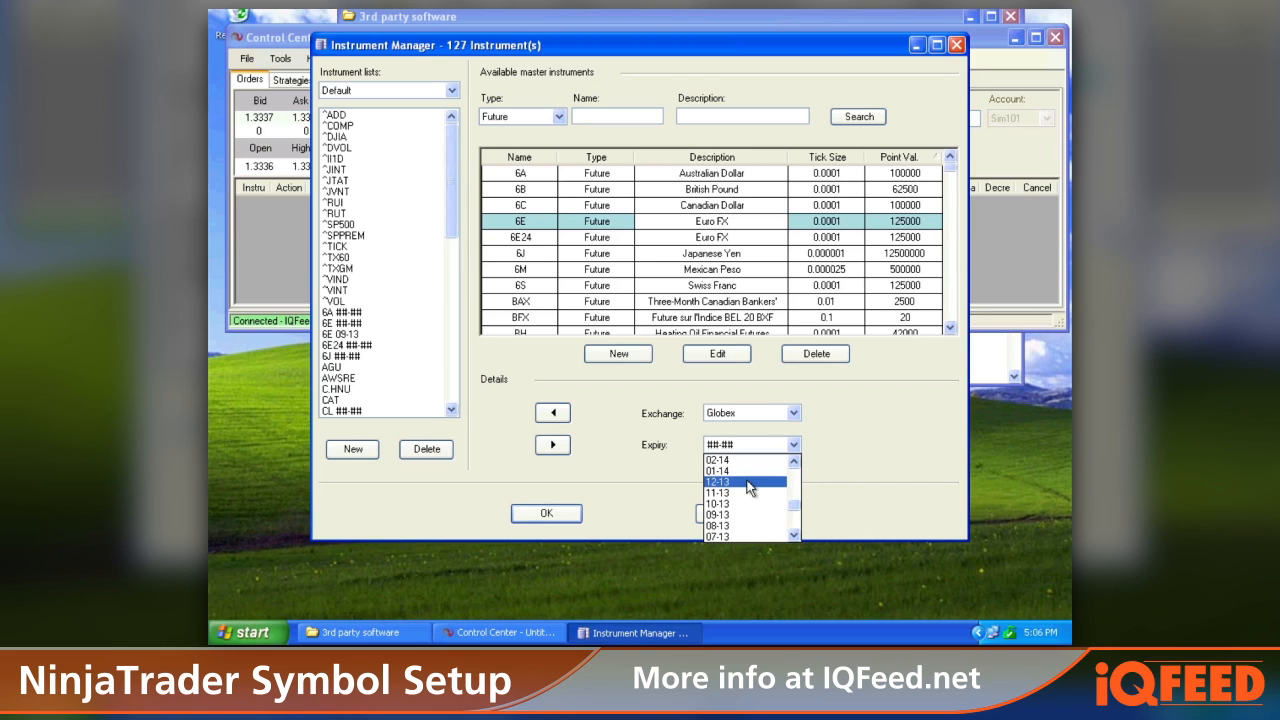
click(752, 484)
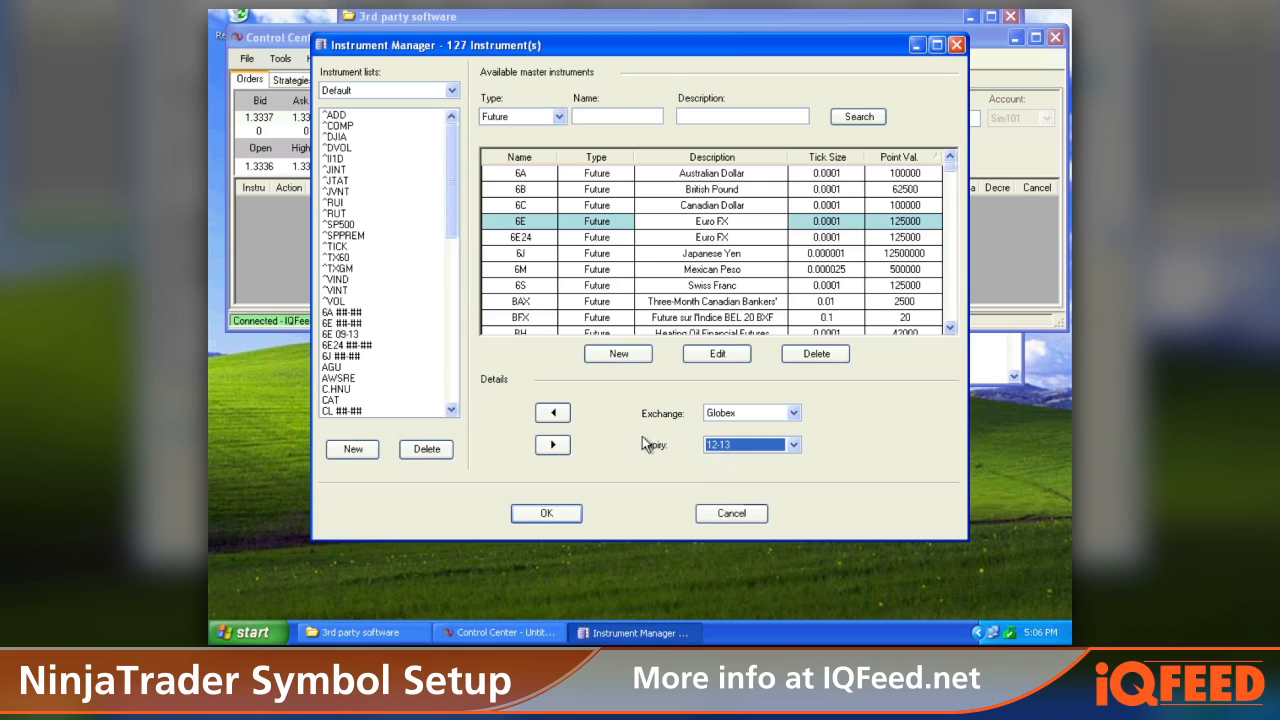
click(548, 415)
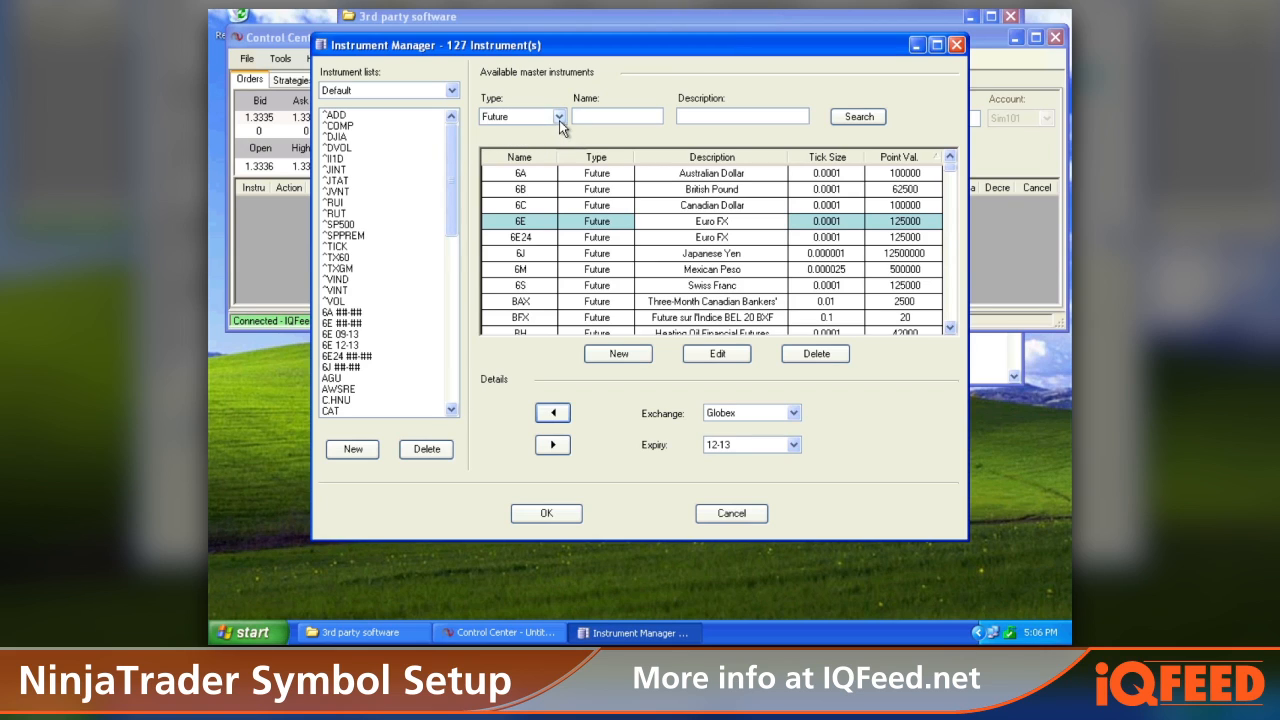
Step: Reset the instrument type filter to <Any> and start creating a new master instrument
click(559, 117)
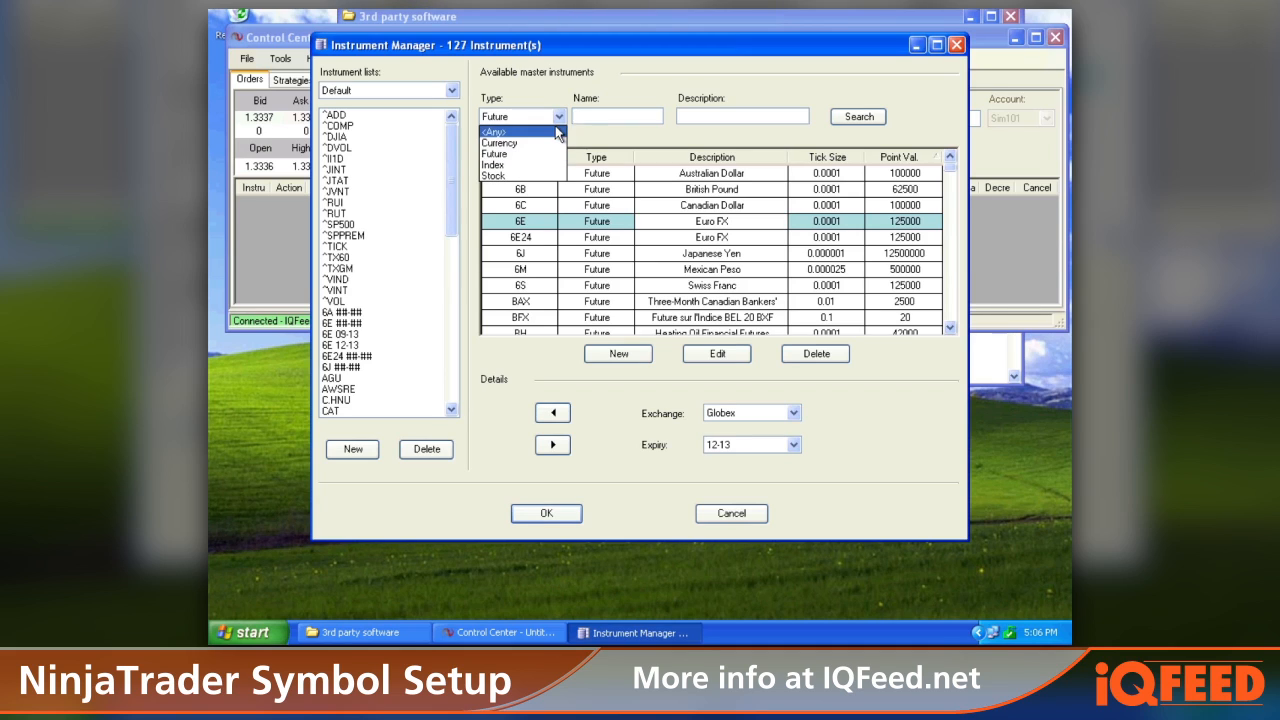
click(556, 131)
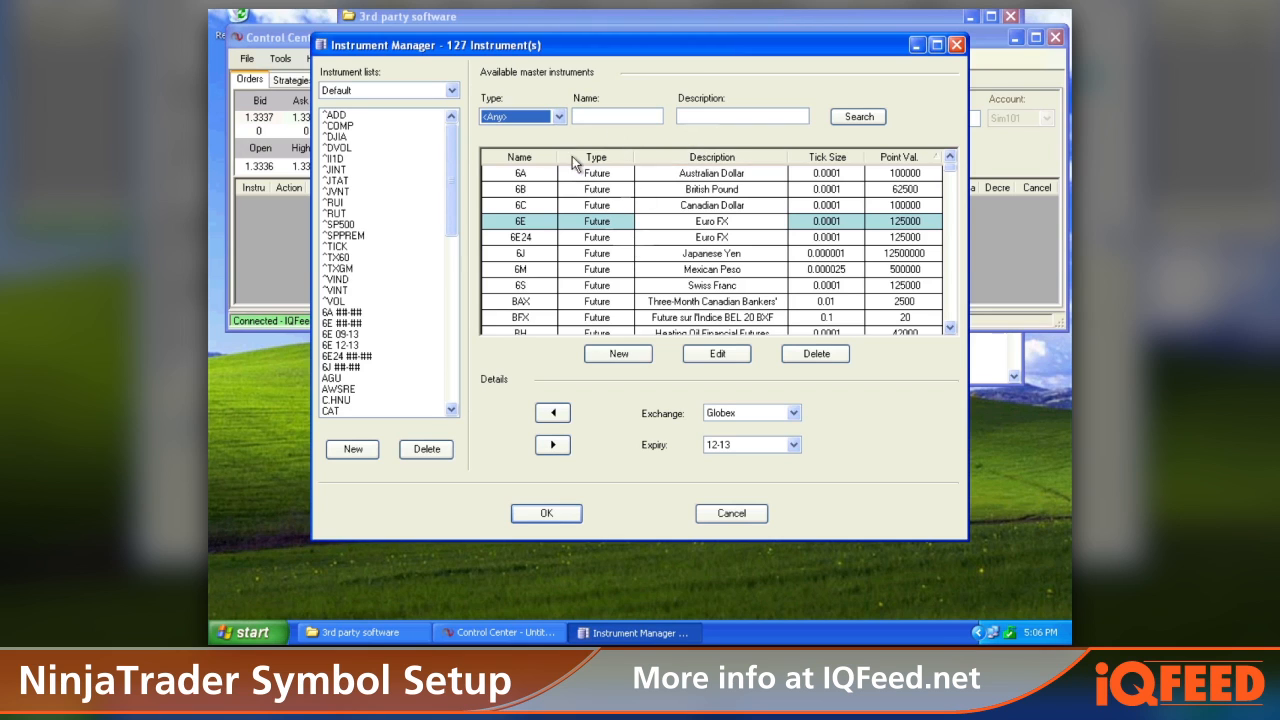
click(619, 356)
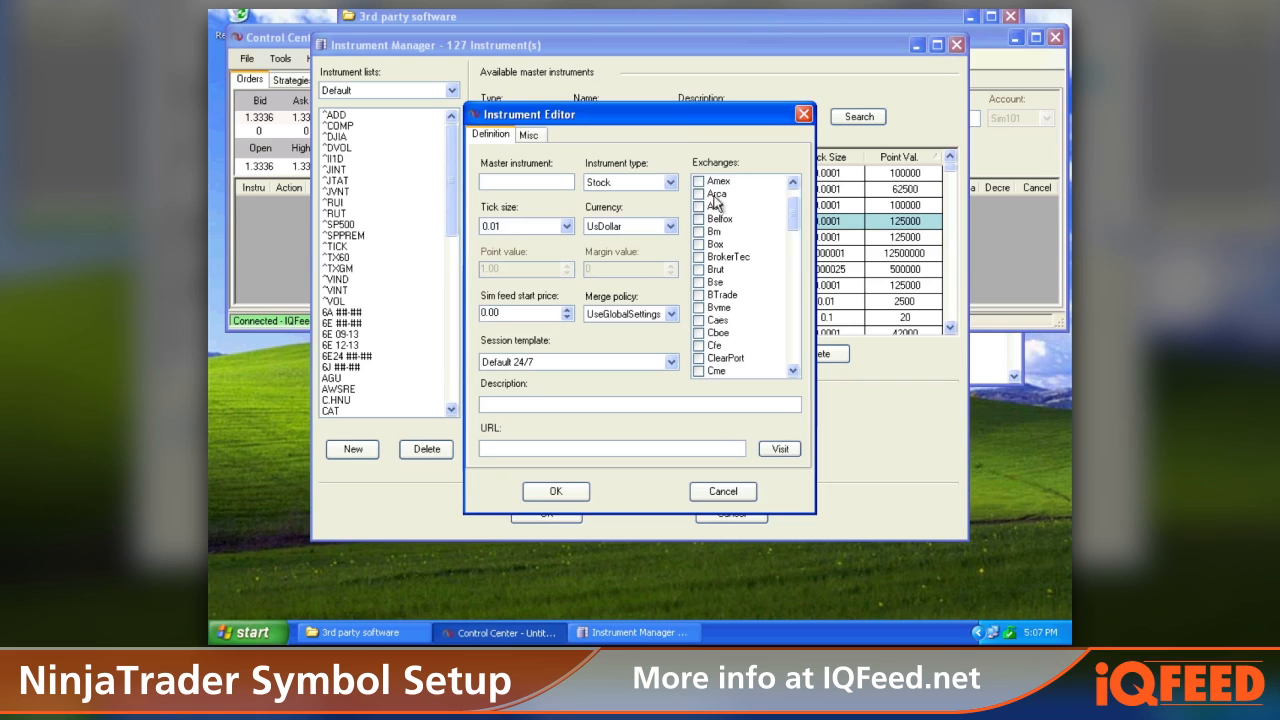
Step: Set the new instrument's type to Currency and its master instrument name to EURUSD.COMP
click(598, 186)
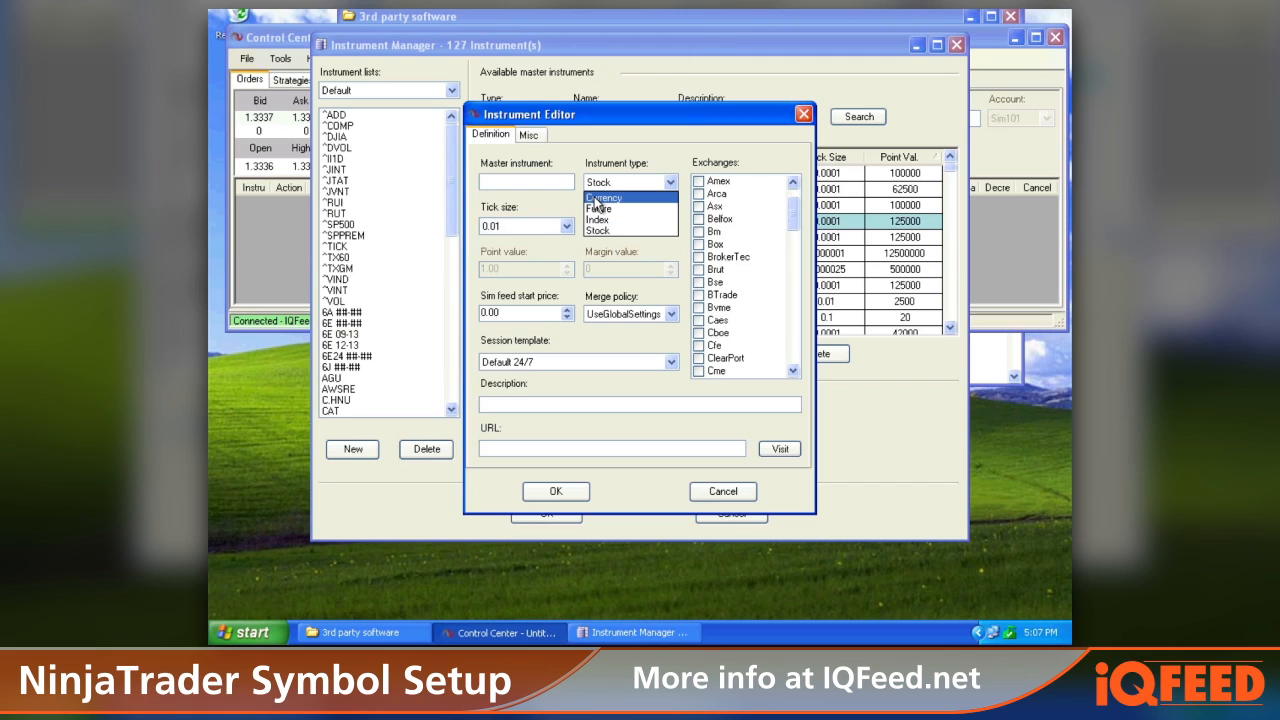
click(596, 198)
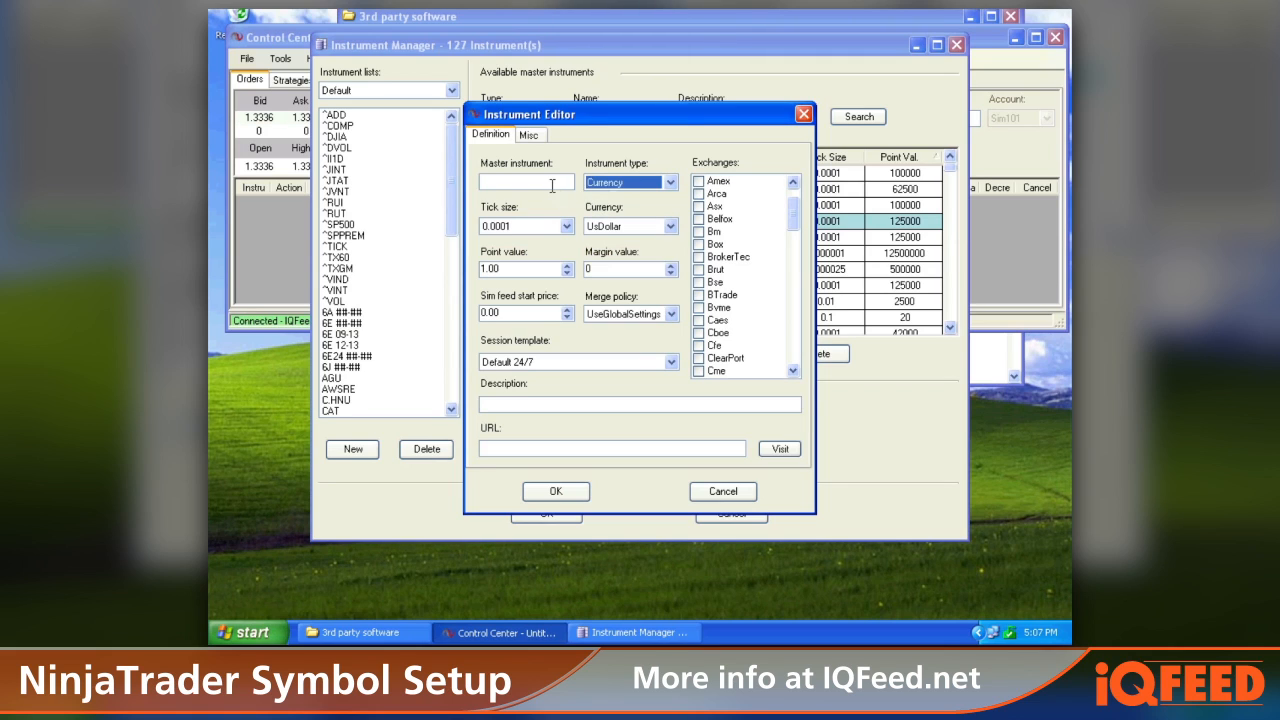
click(552, 186)
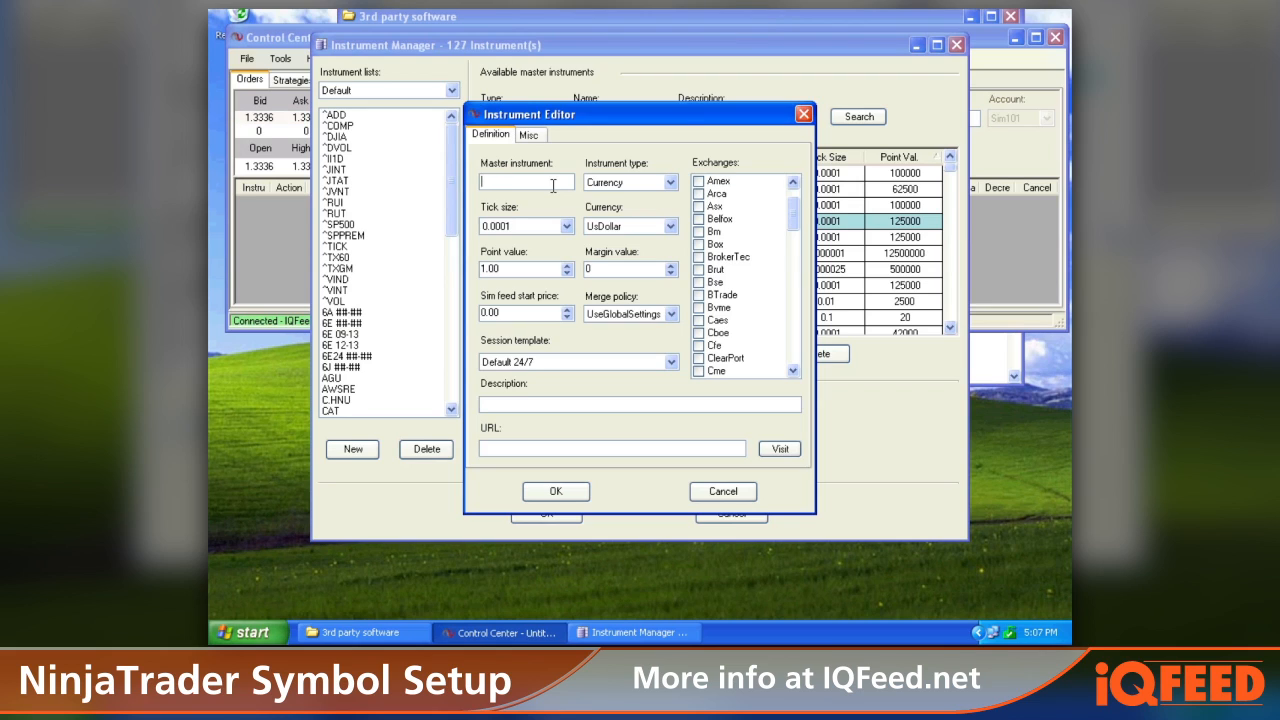
click(552, 186)
text(EURUSD.COMP)
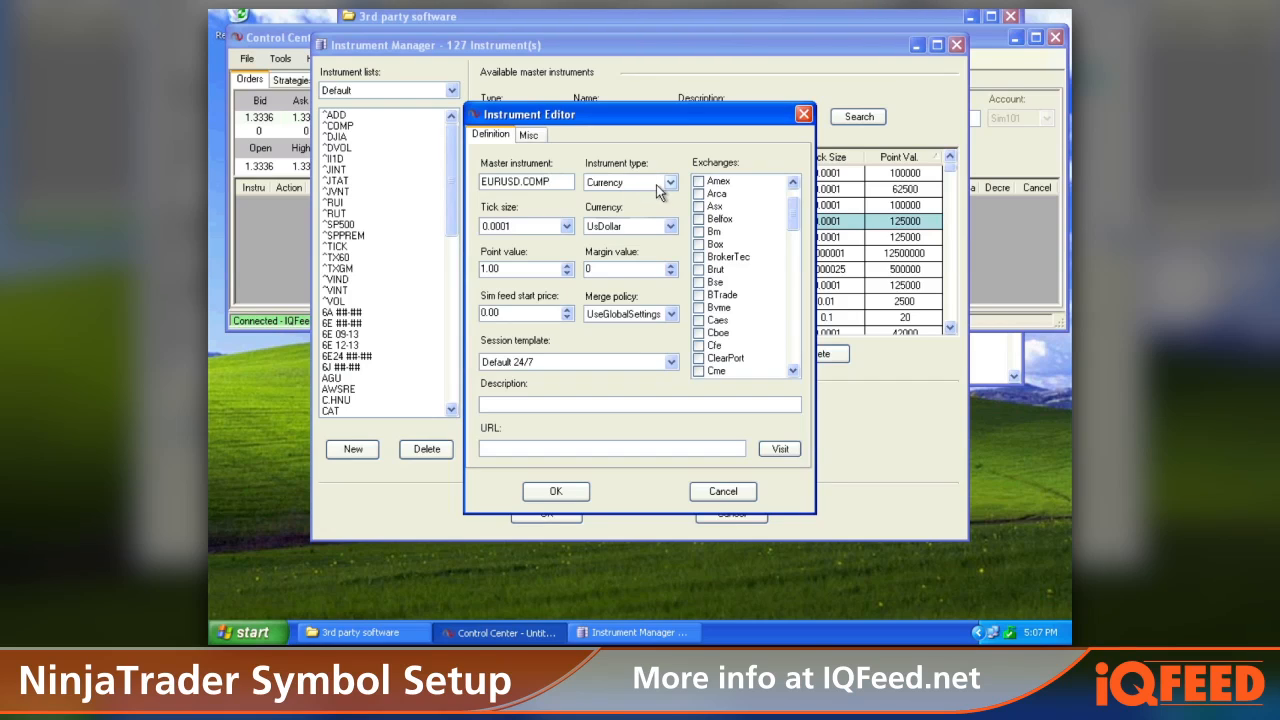
Step: Set the new instrument's tick size to 0.000001
click(671, 184)
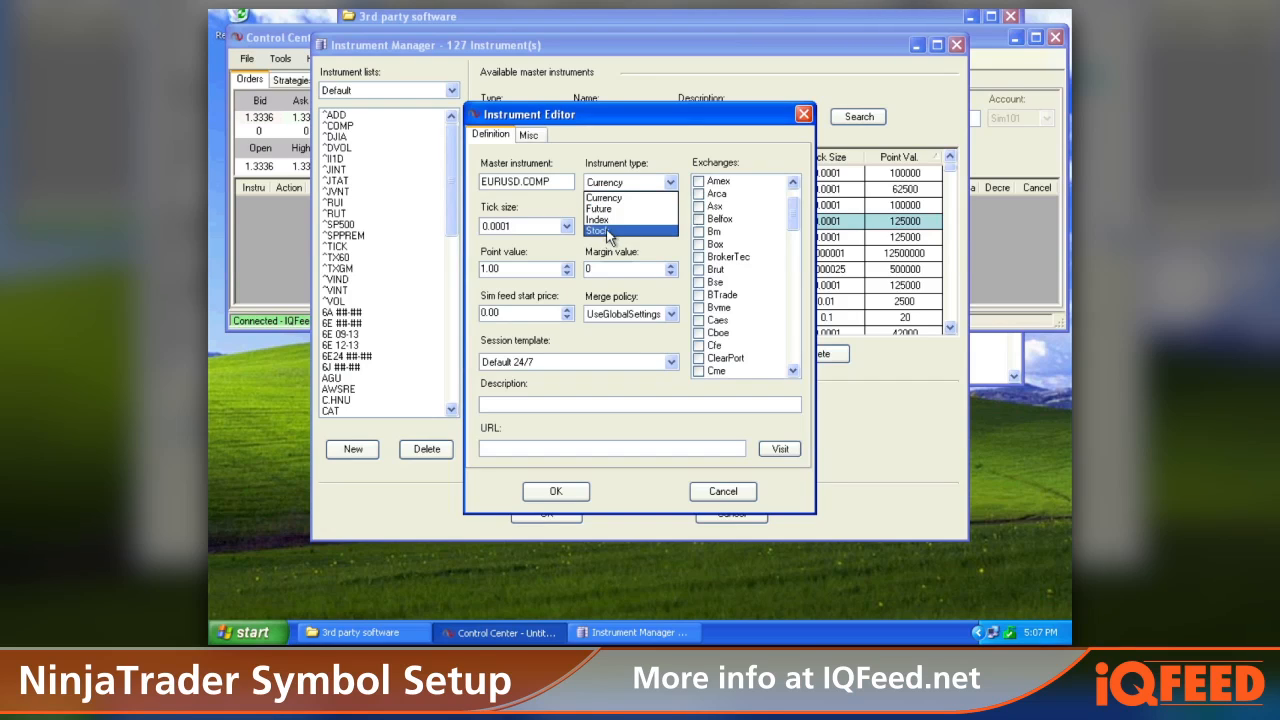
click(670, 197)
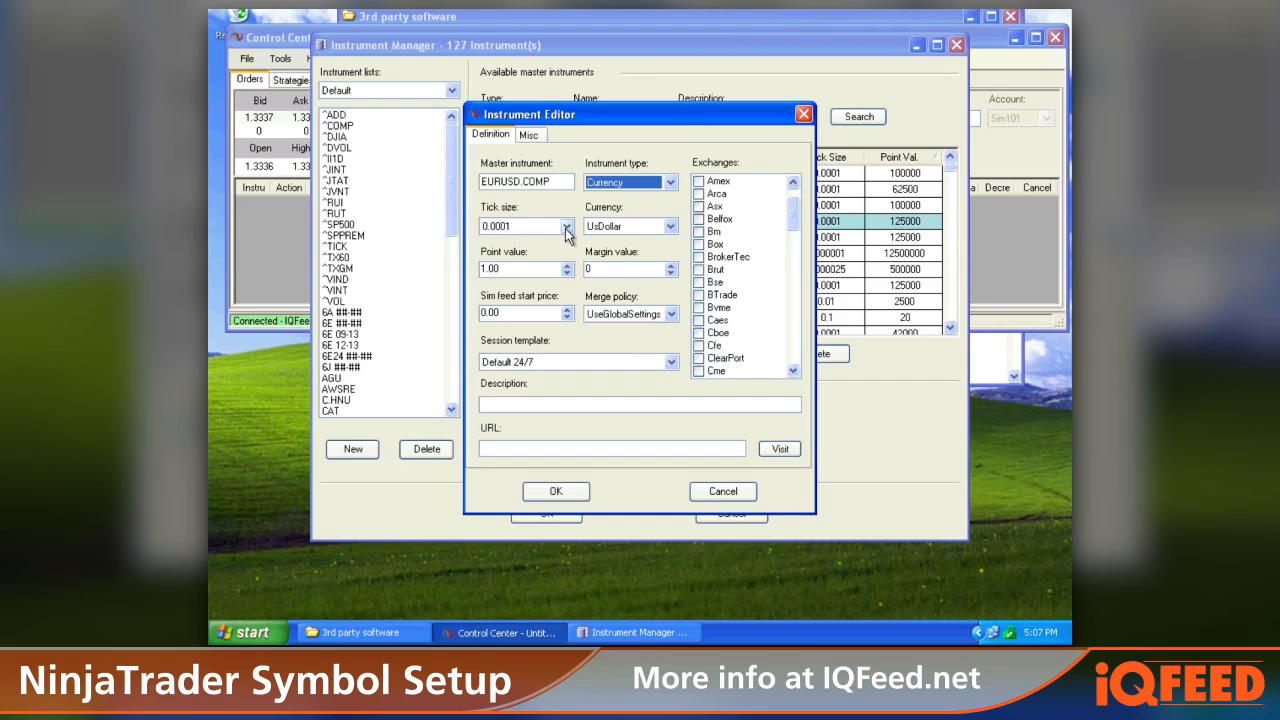
click(566, 228)
scroll(540, 262, up, 2)
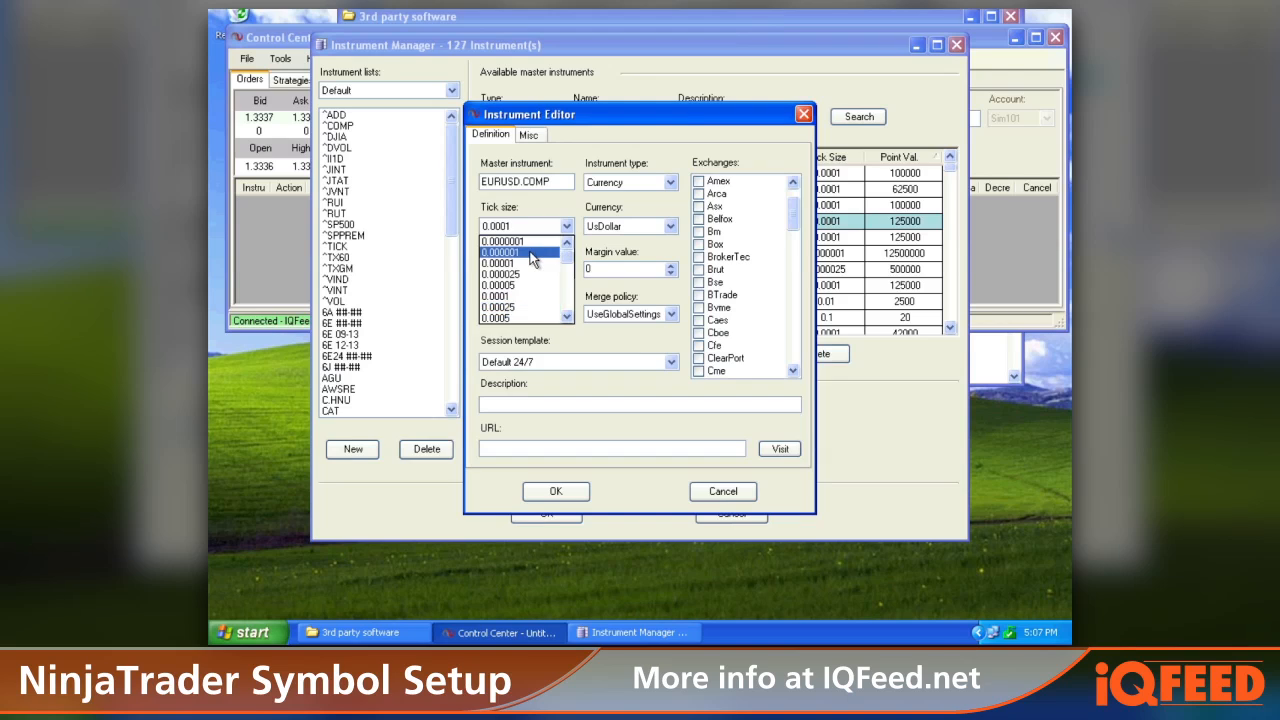
click(532, 258)
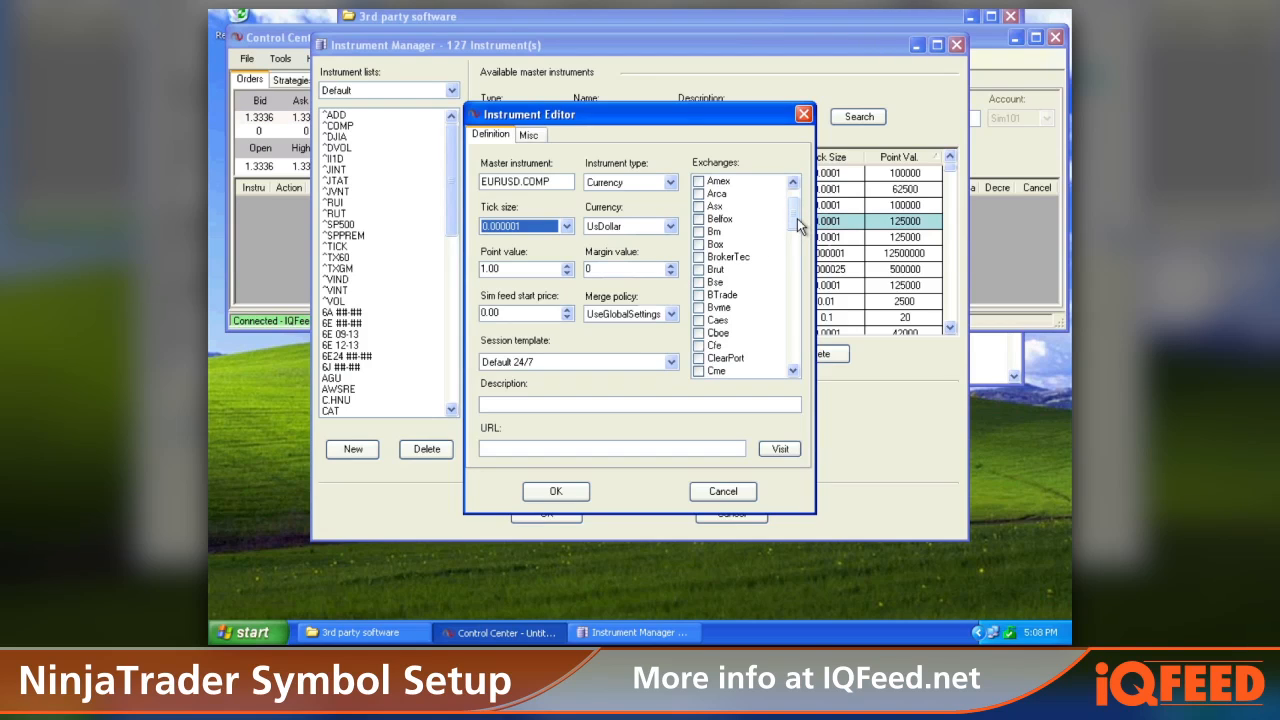
Step: Enable the Default exchange for the new instrument
drag(793, 224, 795, 232)
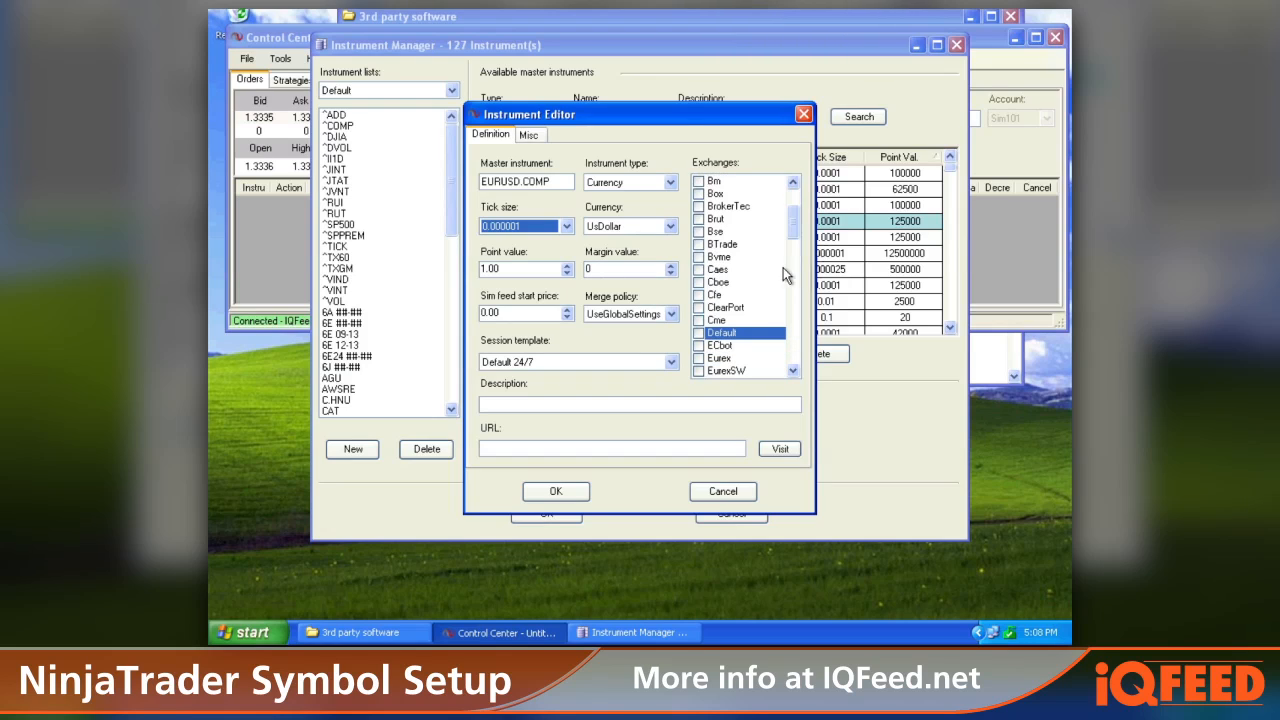
click(698, 333)
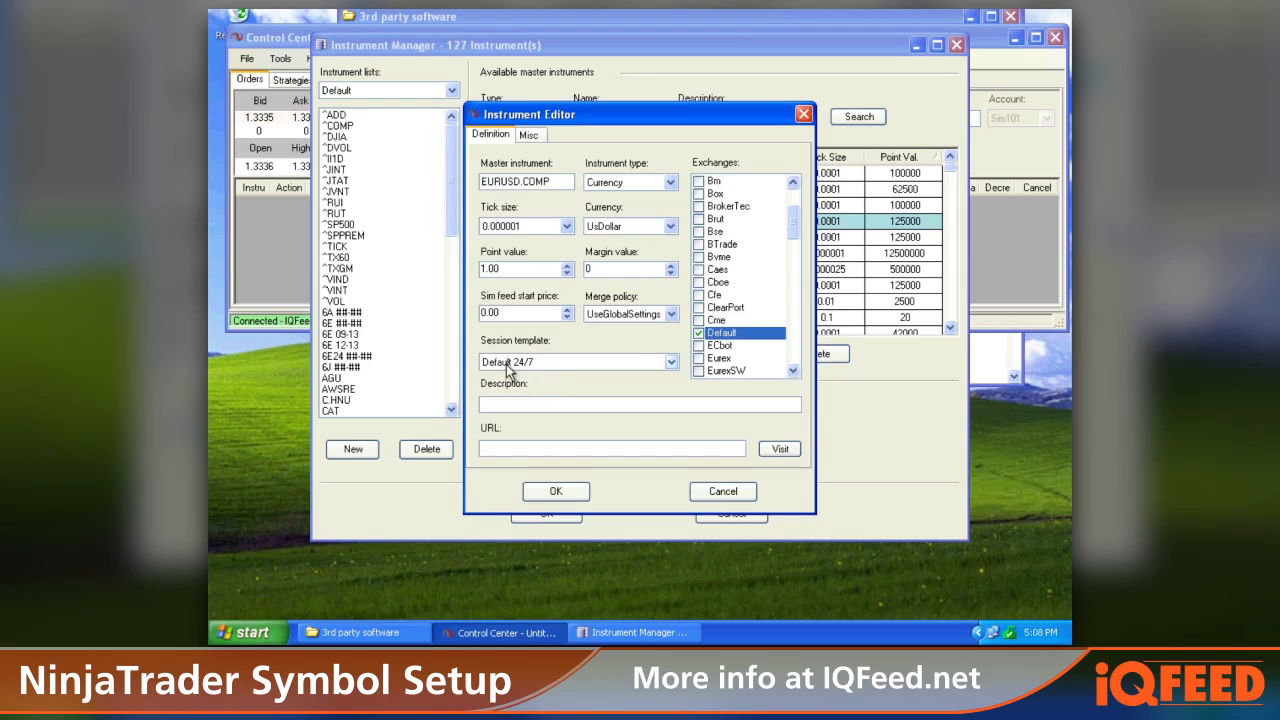
Step: Set the session template to Default 24/7 and the description to EURO/US DOLLAR TENFORE
click(670, 362)
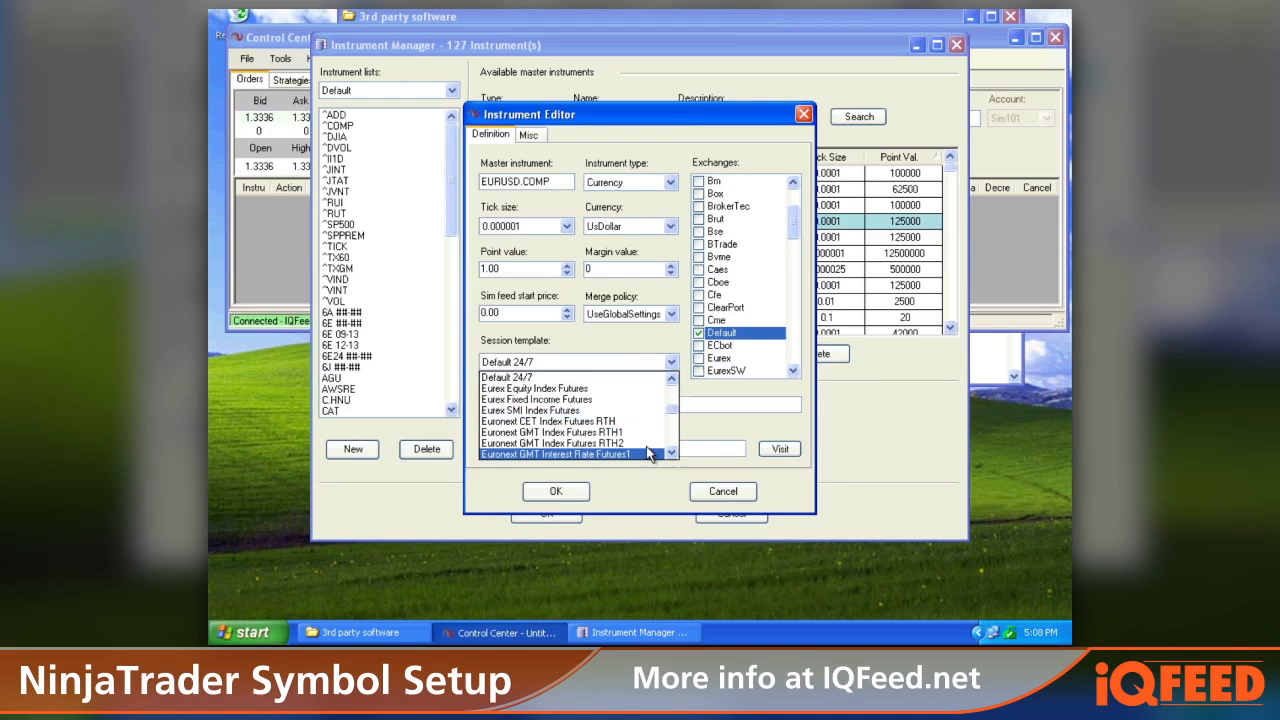
click(676, 366)
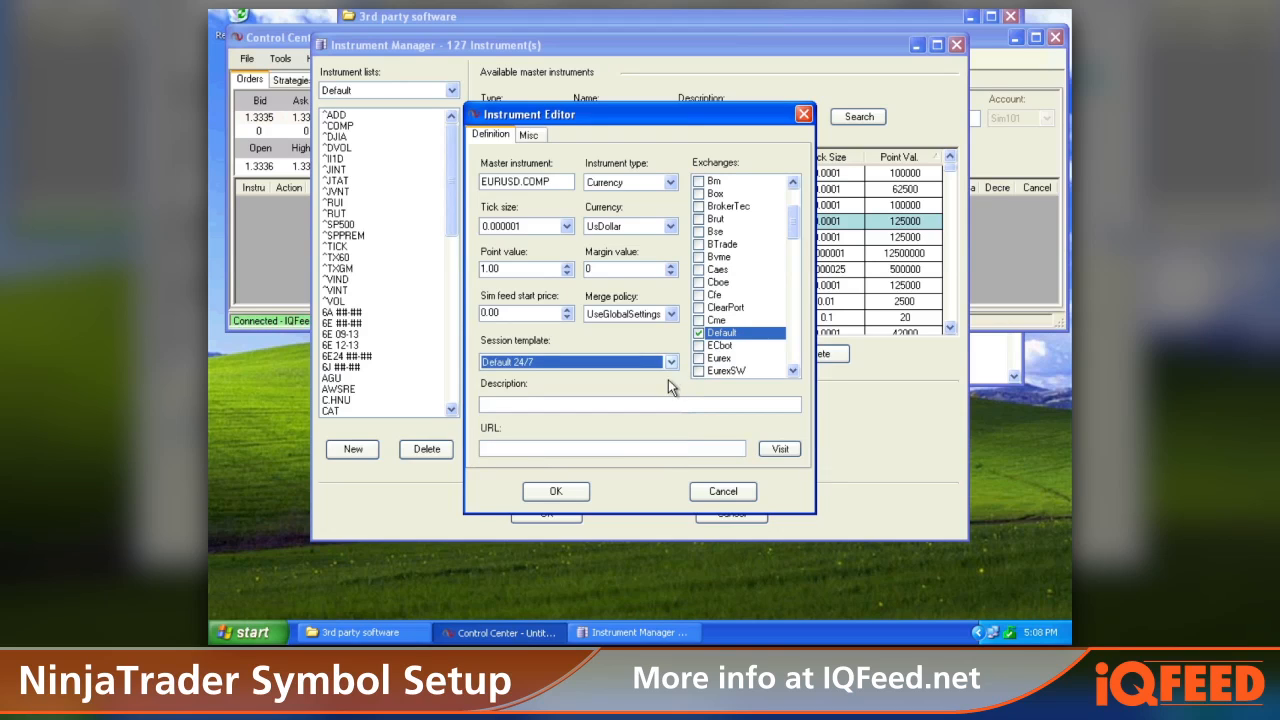
click(606, 402)
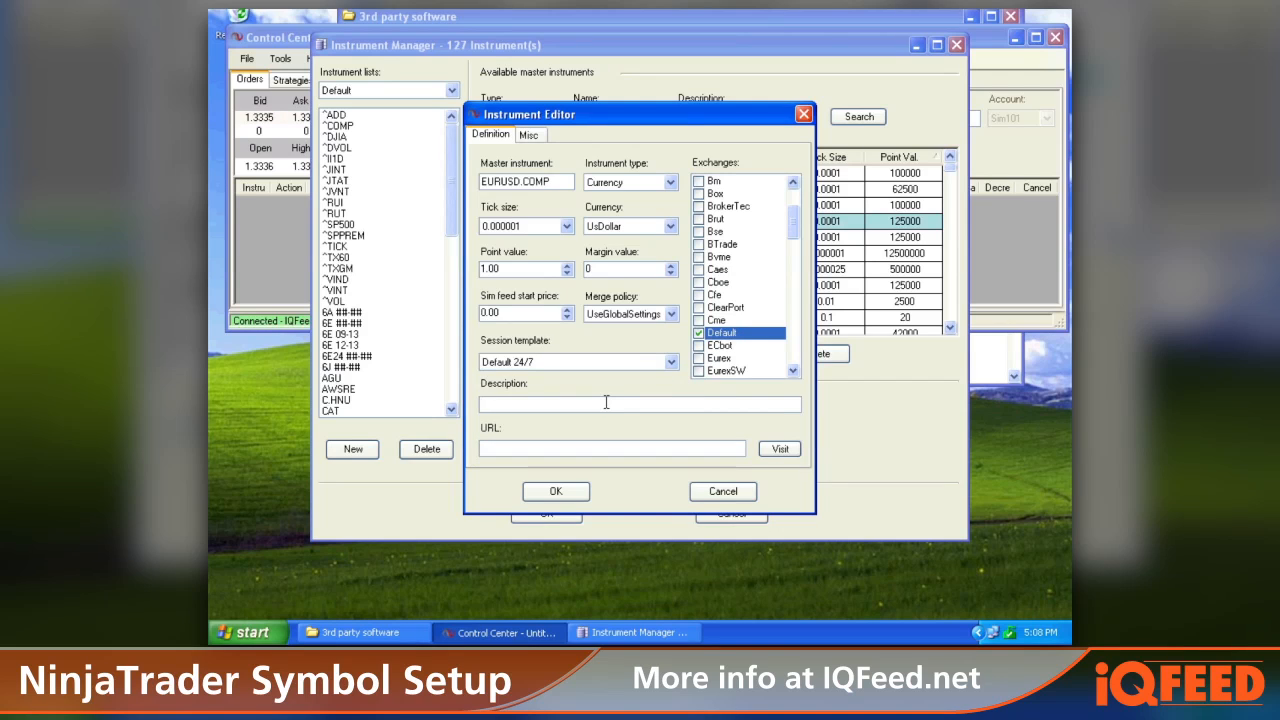
text(EURO/US DOLLAR TENFORE)
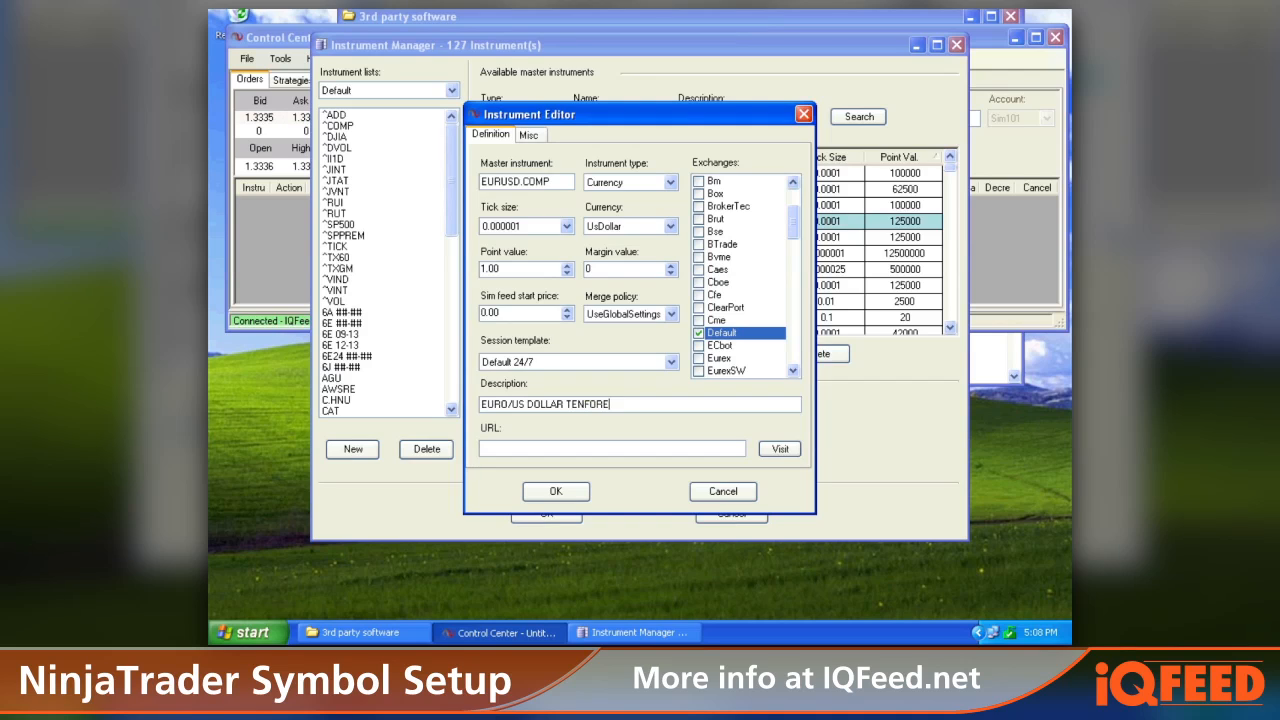
Step: Map the instrument's IQFeed symbol to EURUSD.COMP and save the new instrument
click(531, 136)
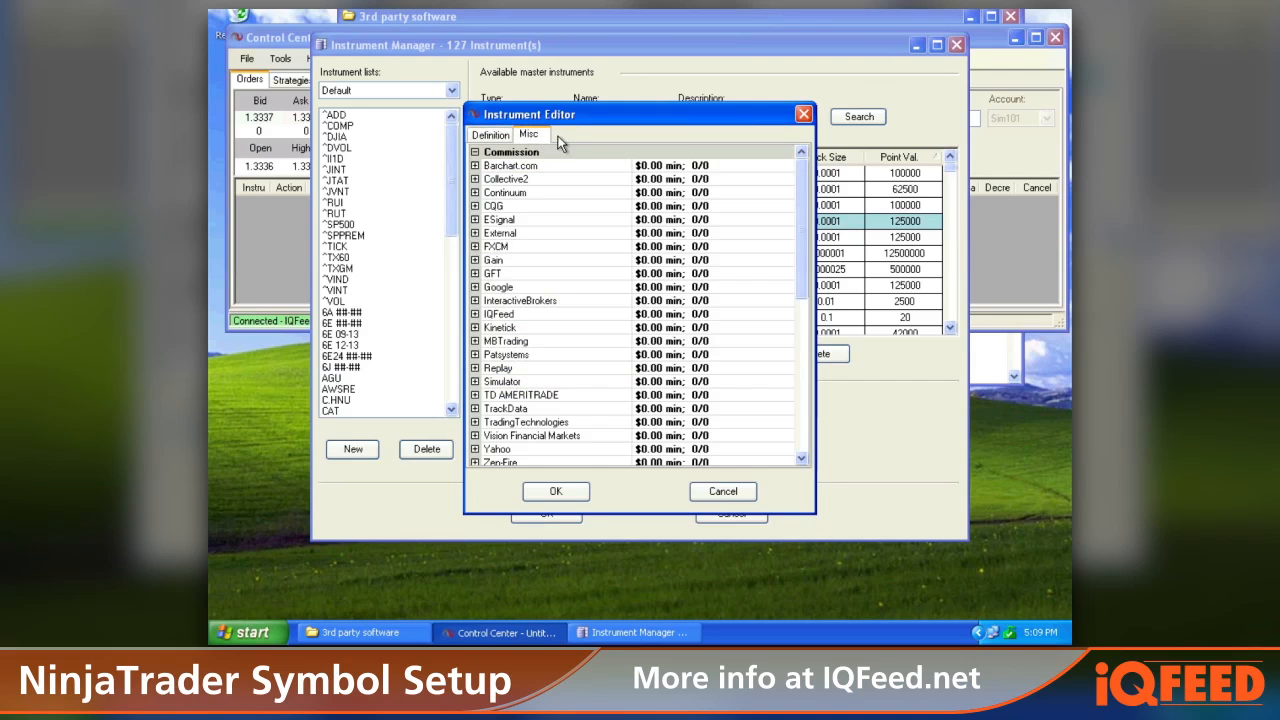
drag(803, 290, 808, 452)
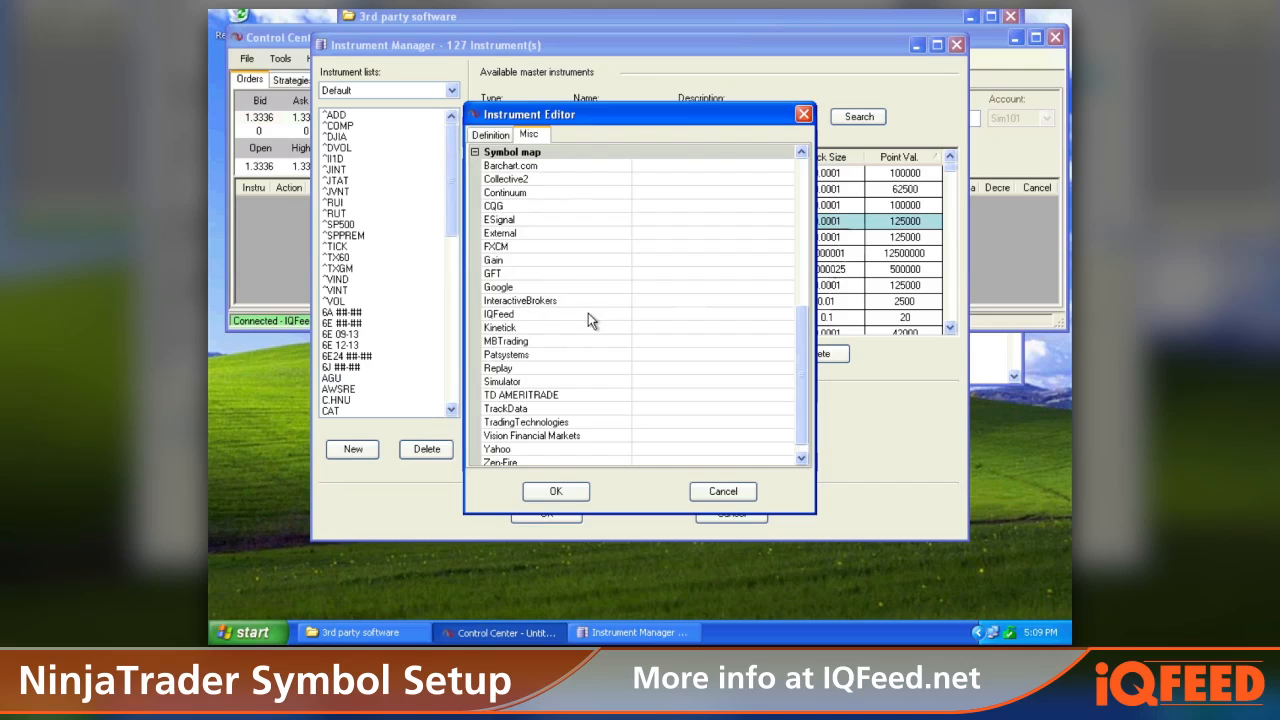
click(640, 315)
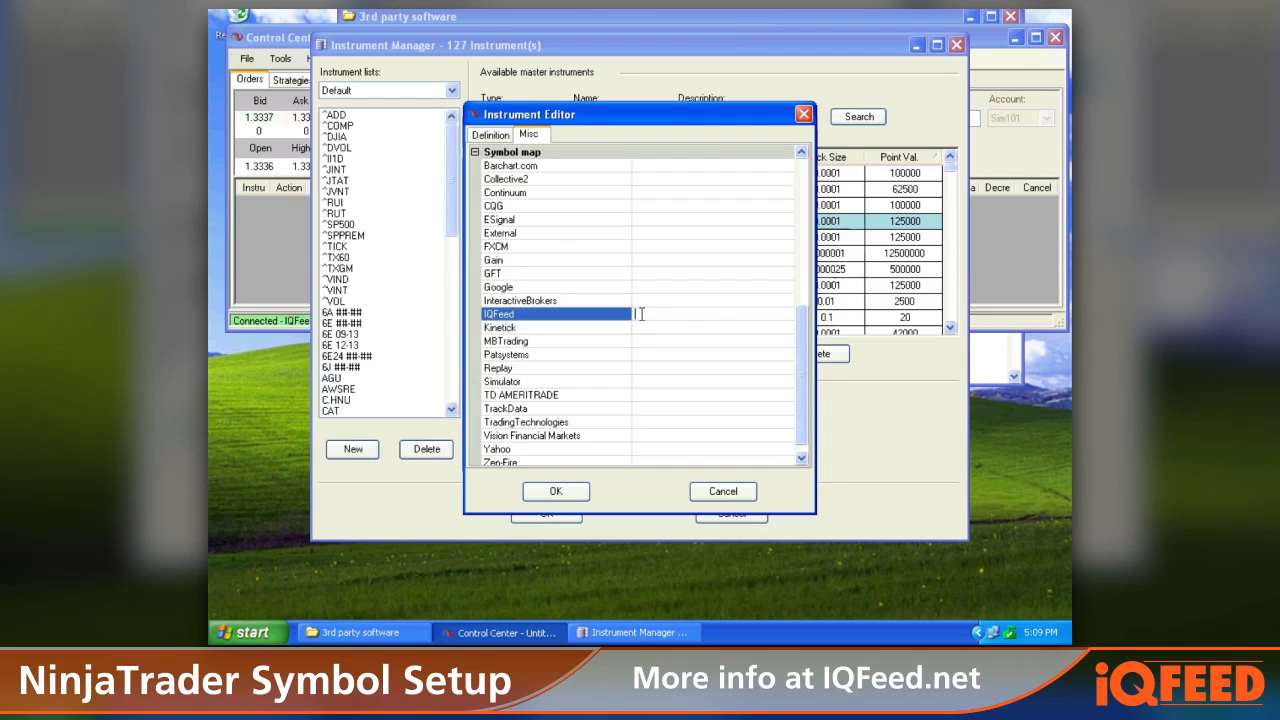
click(641, 315)
text(EURUSD.COMP)
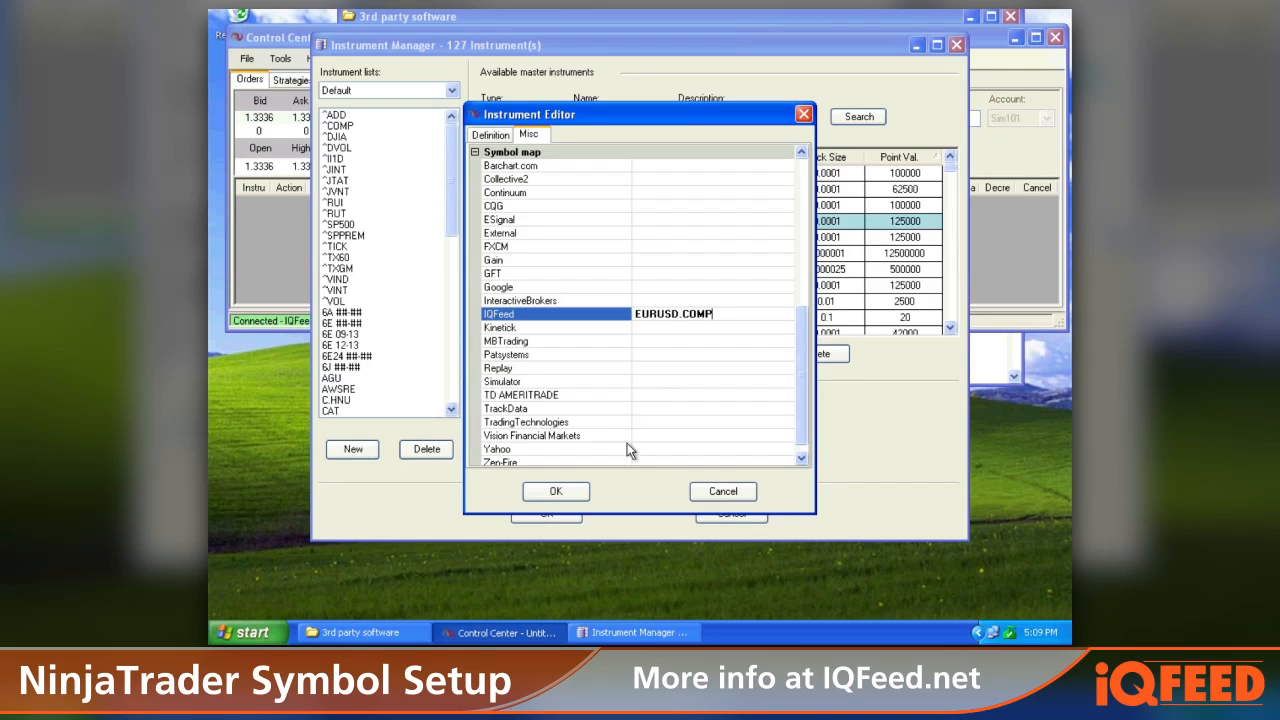
click(556, 492)
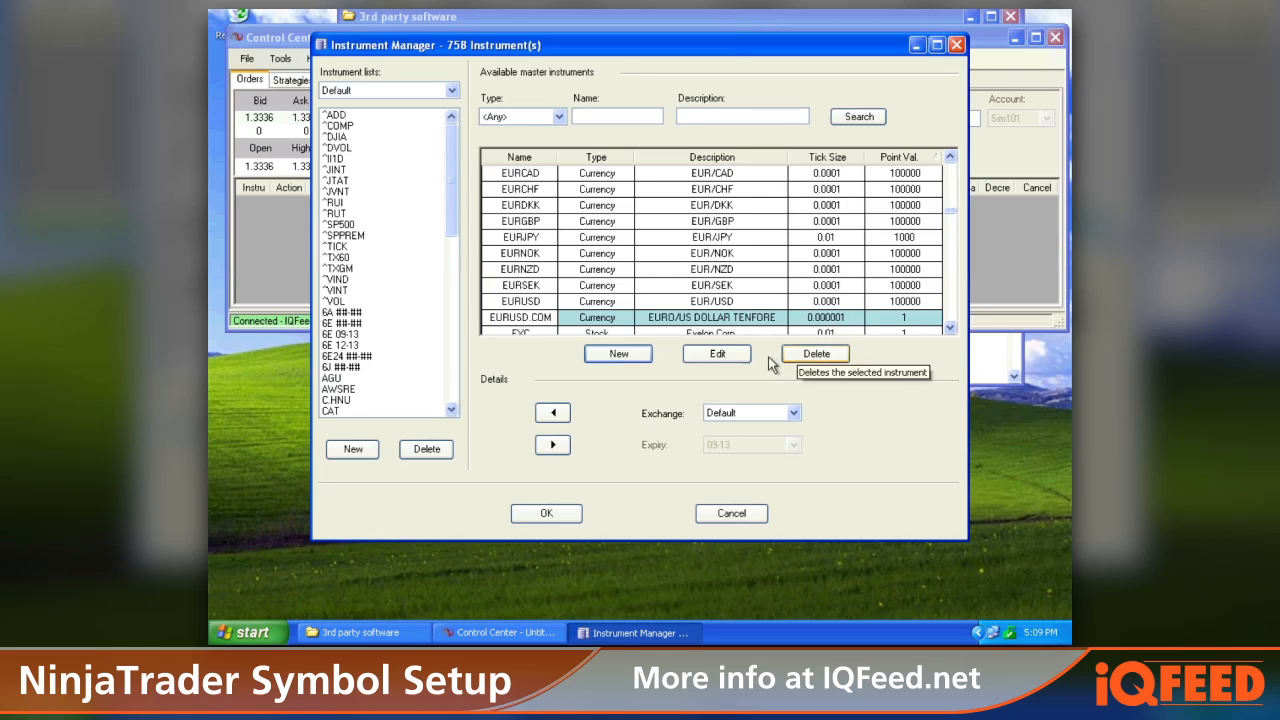
Step: Add EURUSD.COMP to the Default instrument list and close the Instrument Manager
click(553, 413)
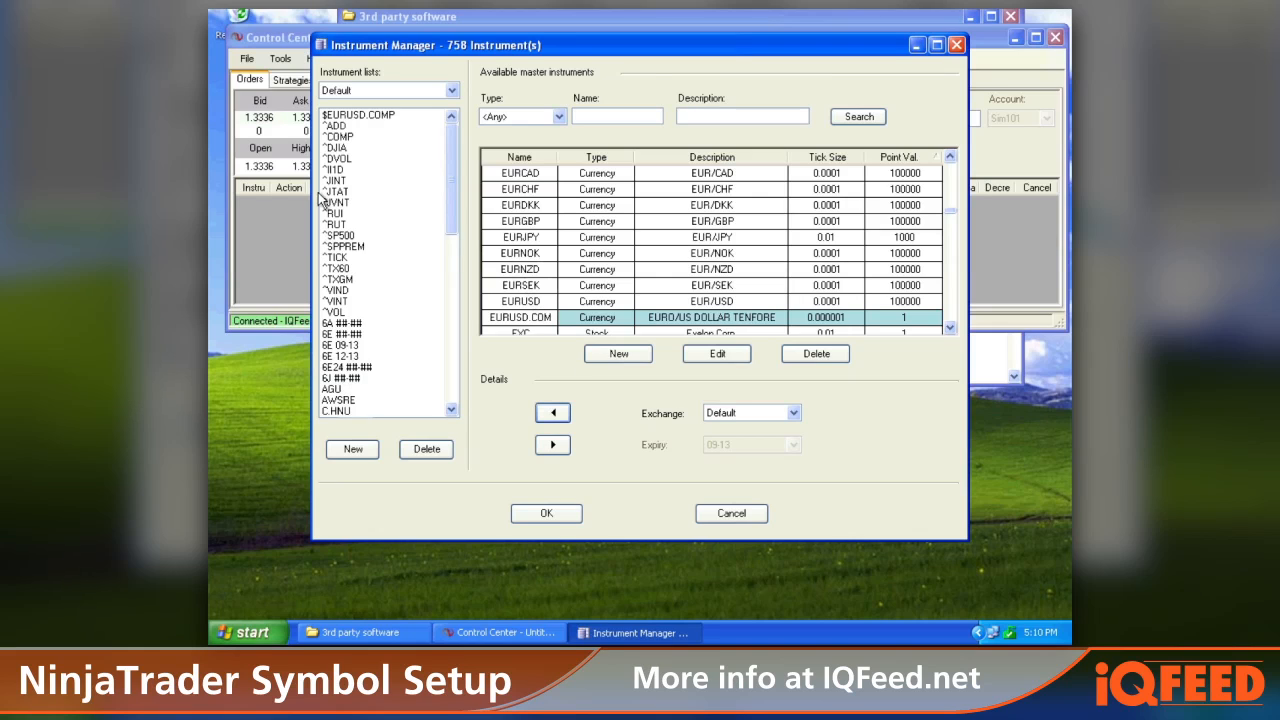
click(546, 516)
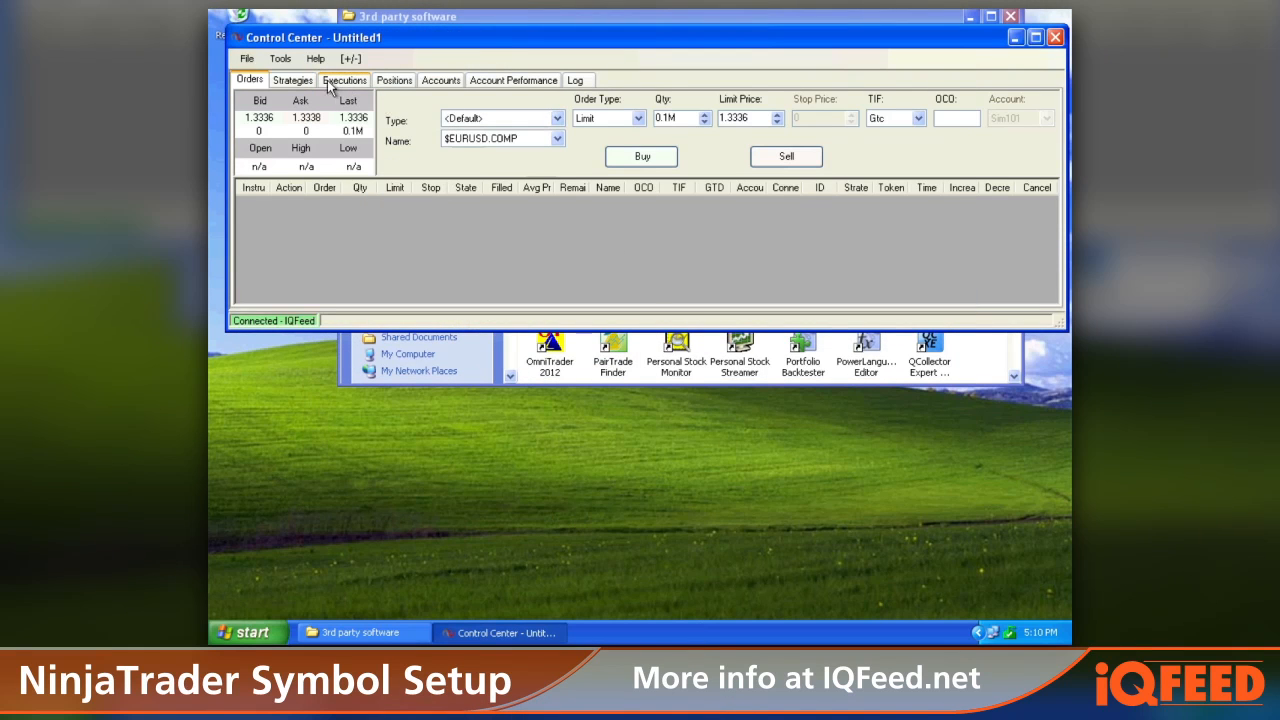
Step: Open a new chart and add $EURUSD.COMP as its data series
click(248, 59)
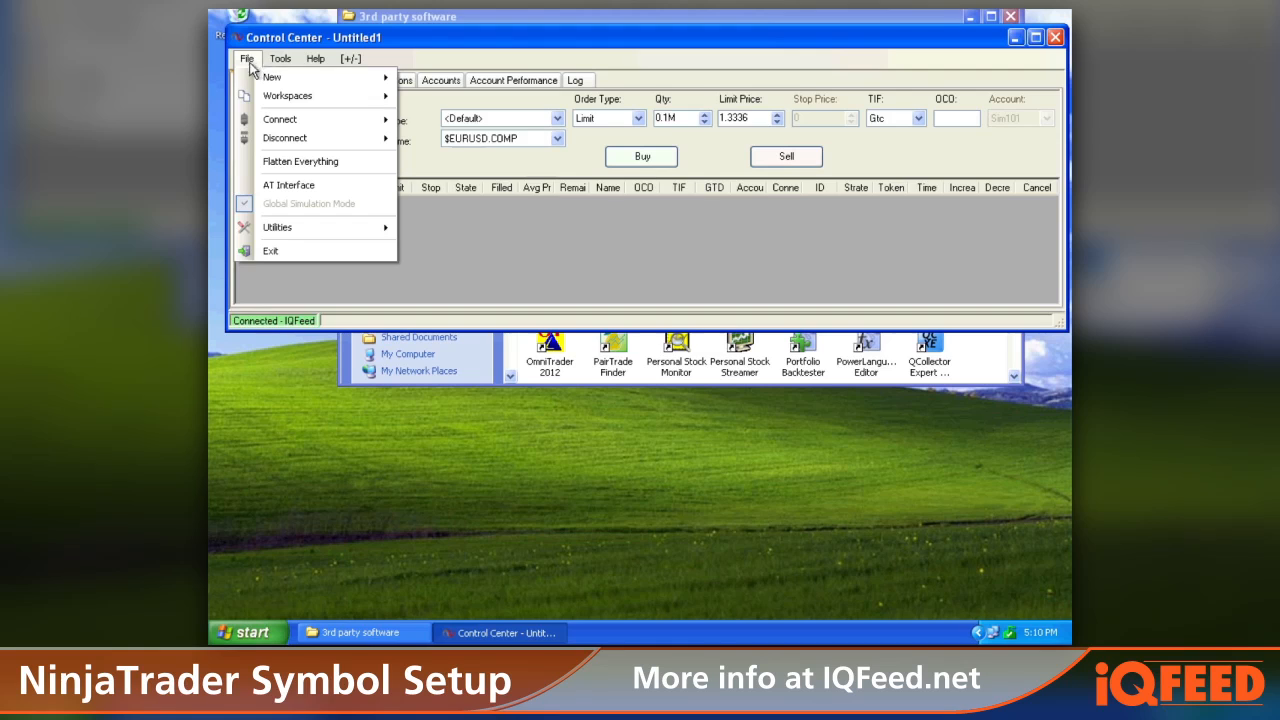
mouse_move(254, 78)
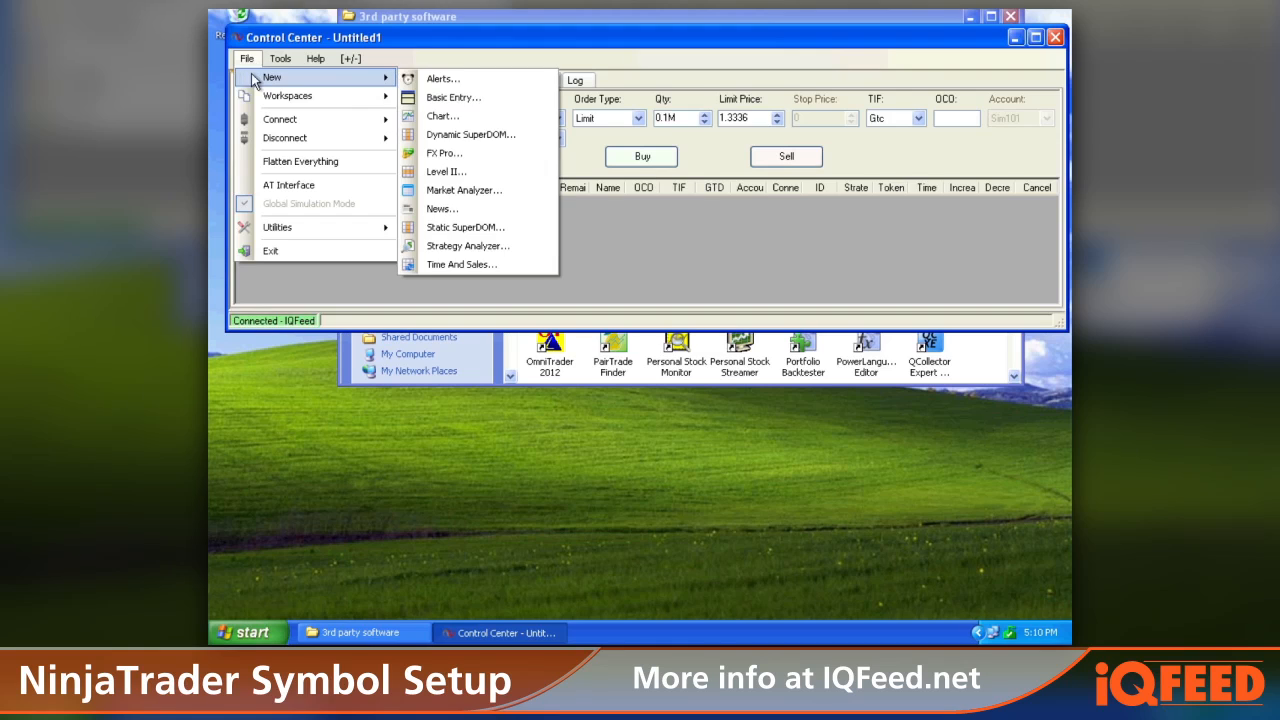
click(443, 116)
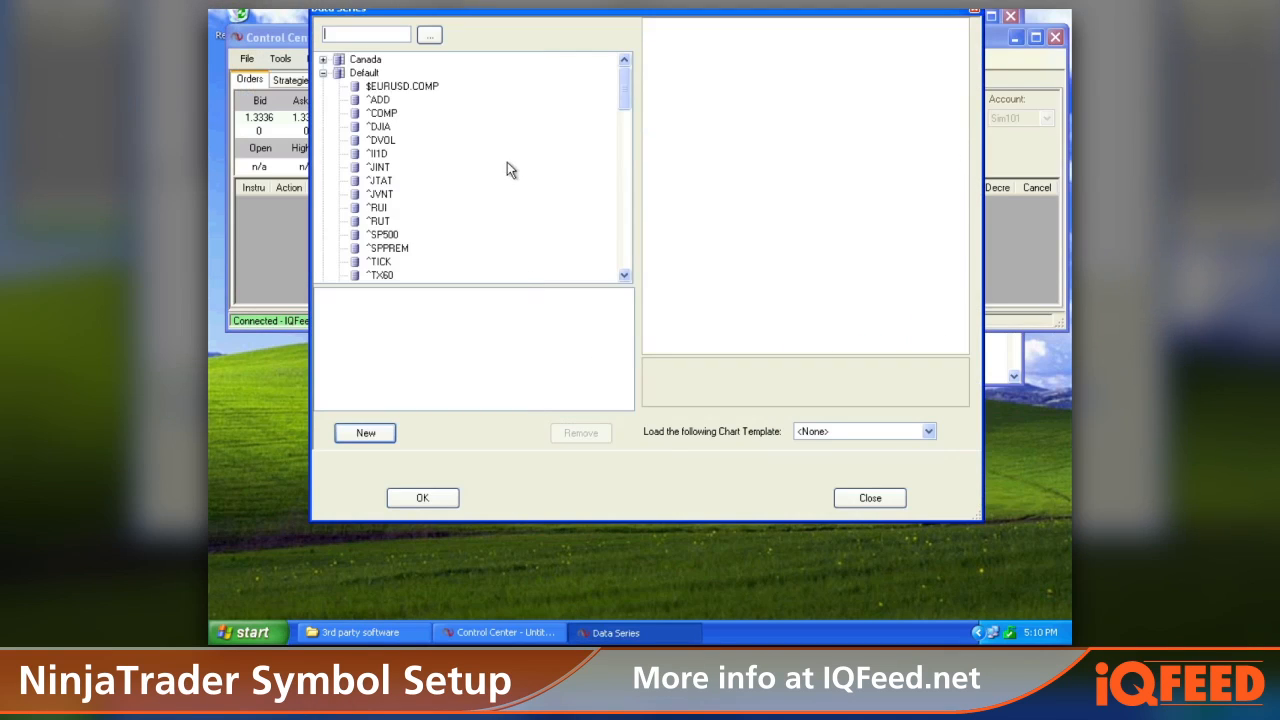
double_click(415, 92)
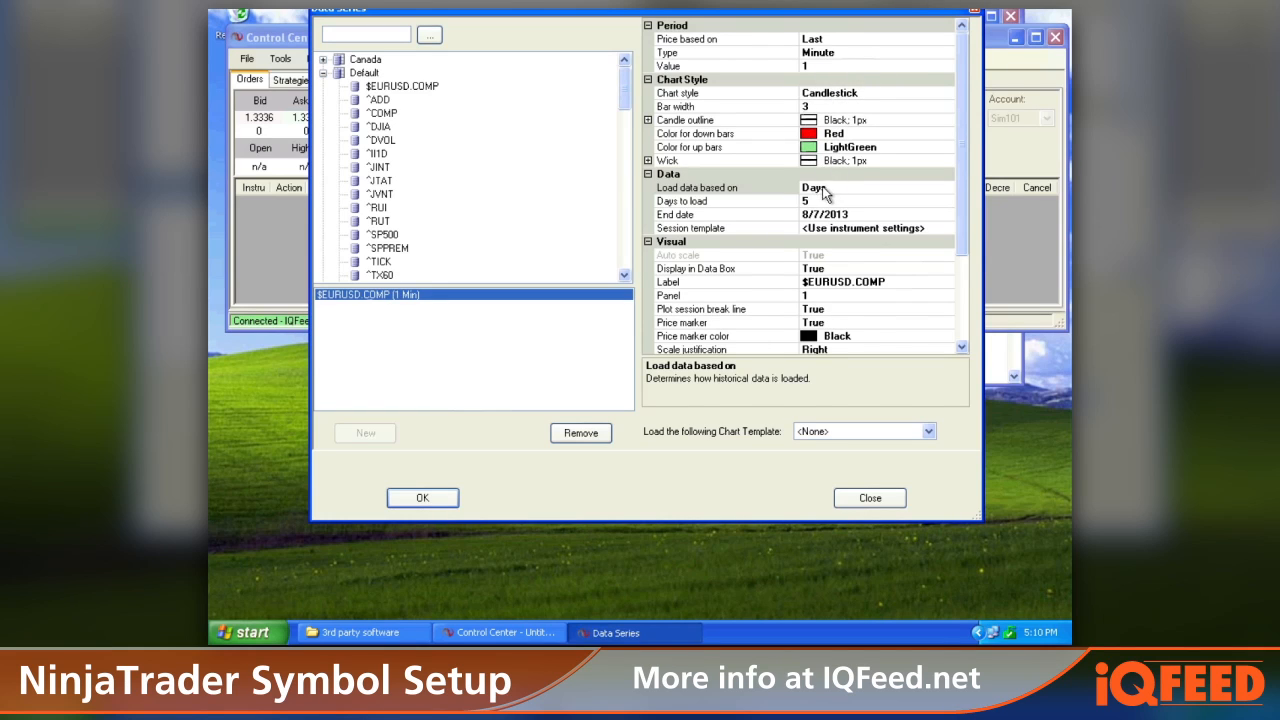
Step: Set the data series to load 10 days and create the chart
click(805, 201)
double_click(805, 201)
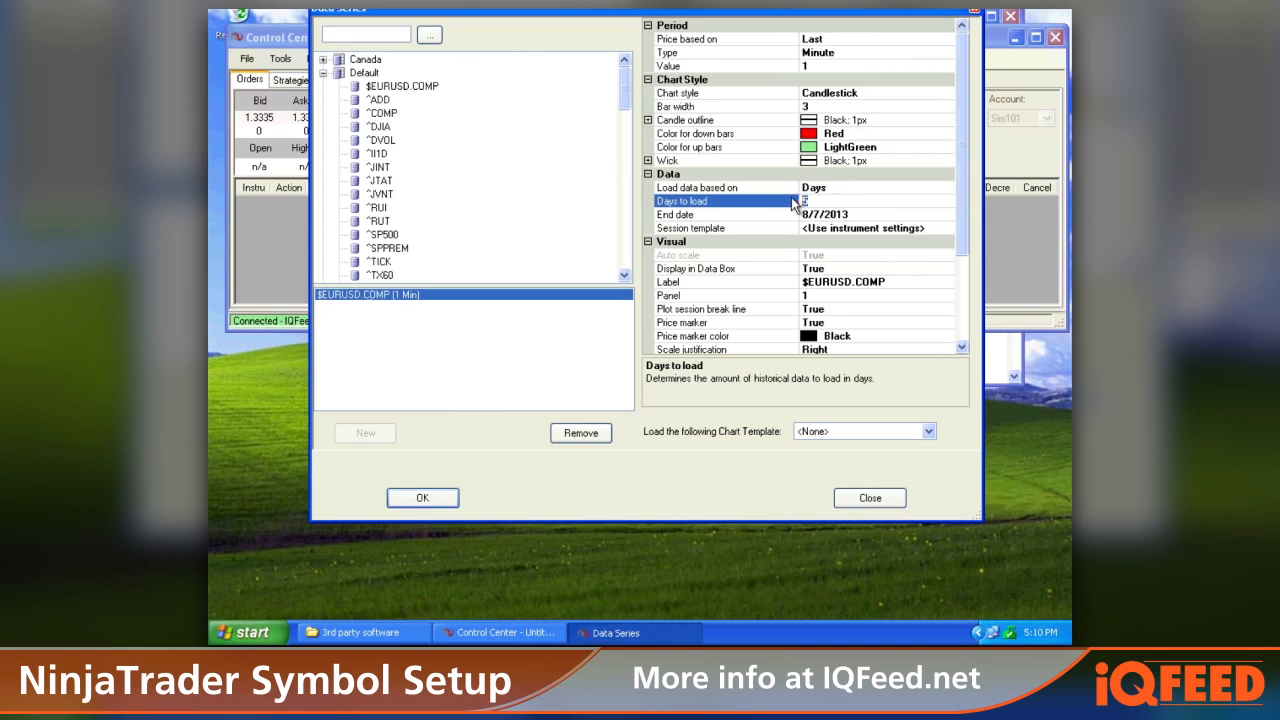
text(10)
click(687, 230)
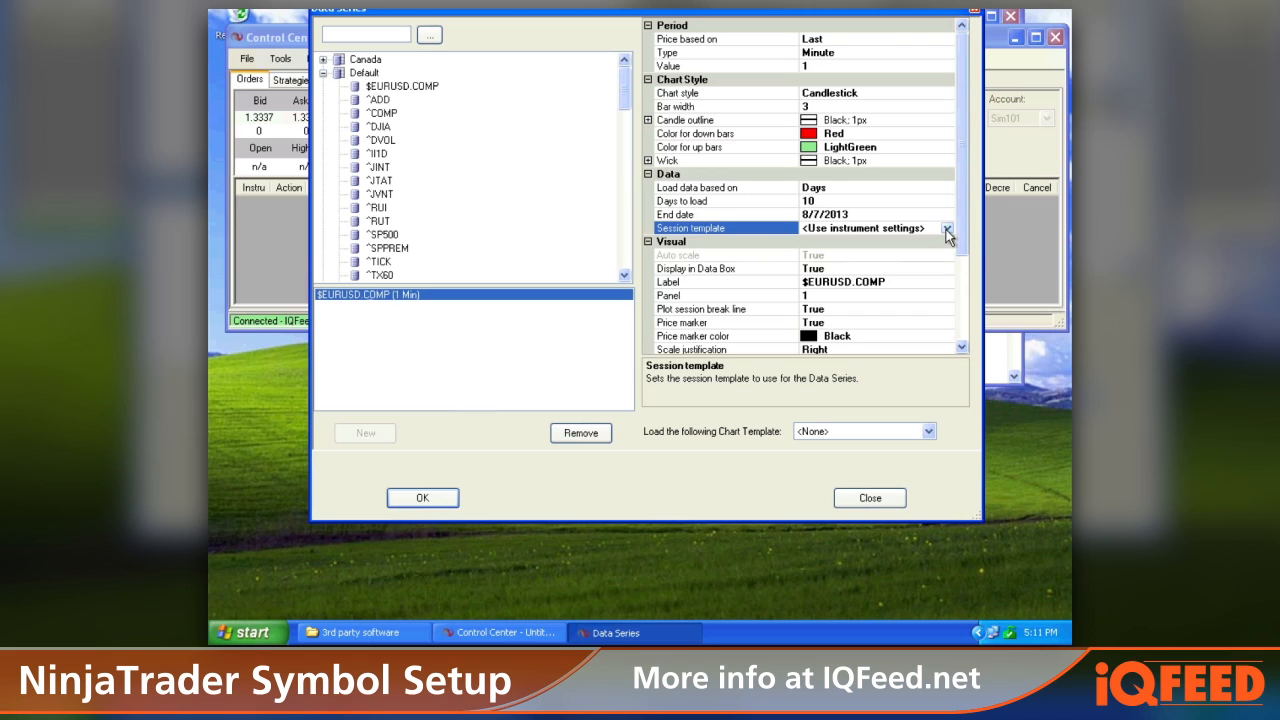
click(946, 229)
mouse_move(945, 258)
mouse_down()
mouse_move(950, 282)
mouse_move(951, 259)
mouse_up()
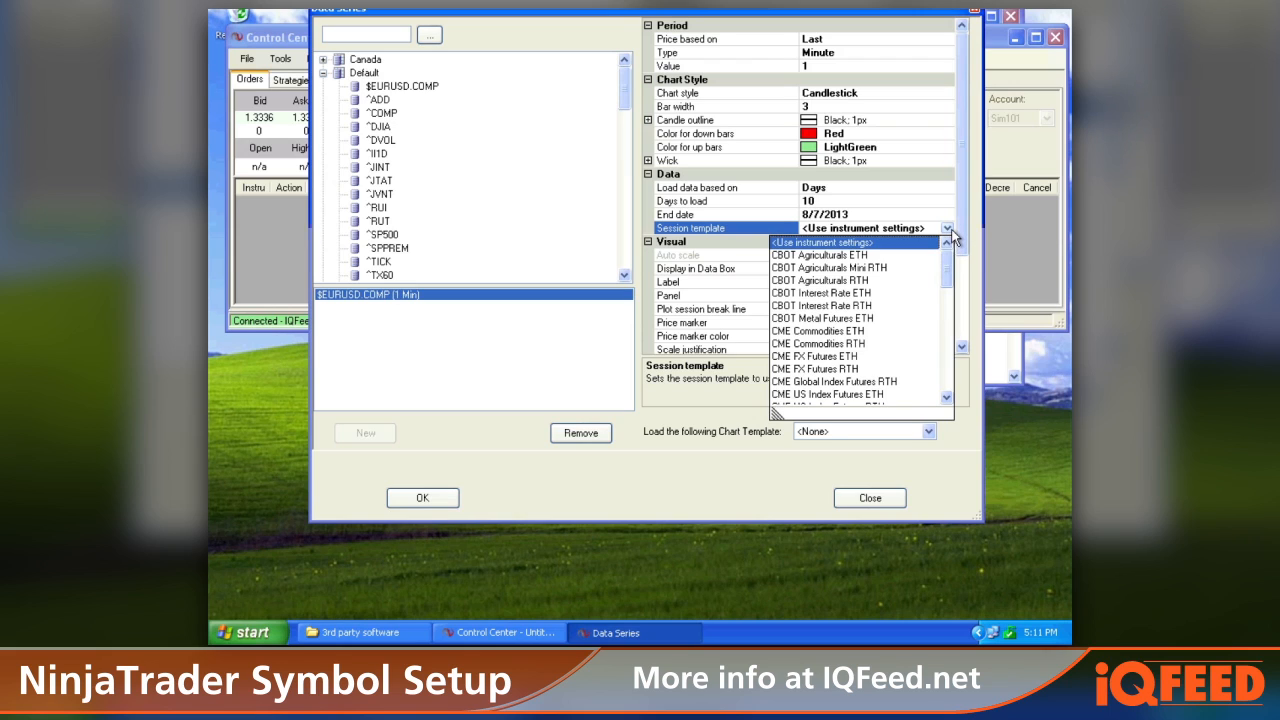
click(950, 231)
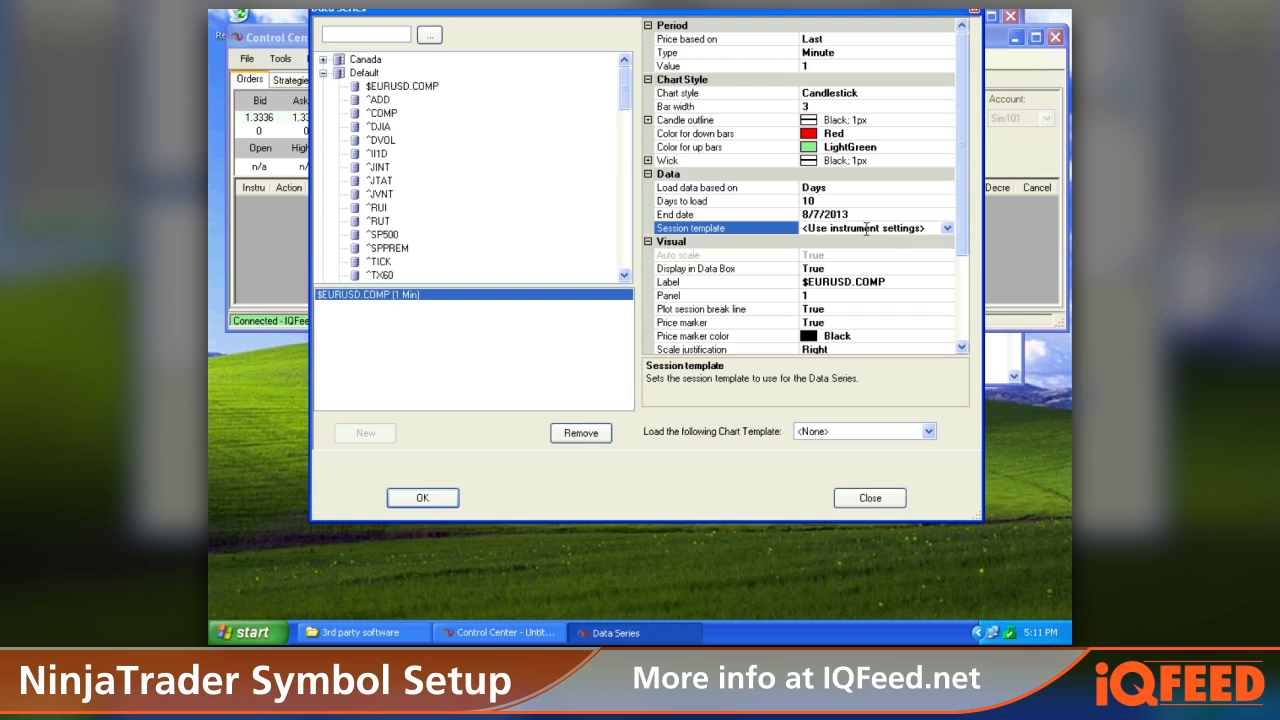
scroll(891, 241, down, 2)
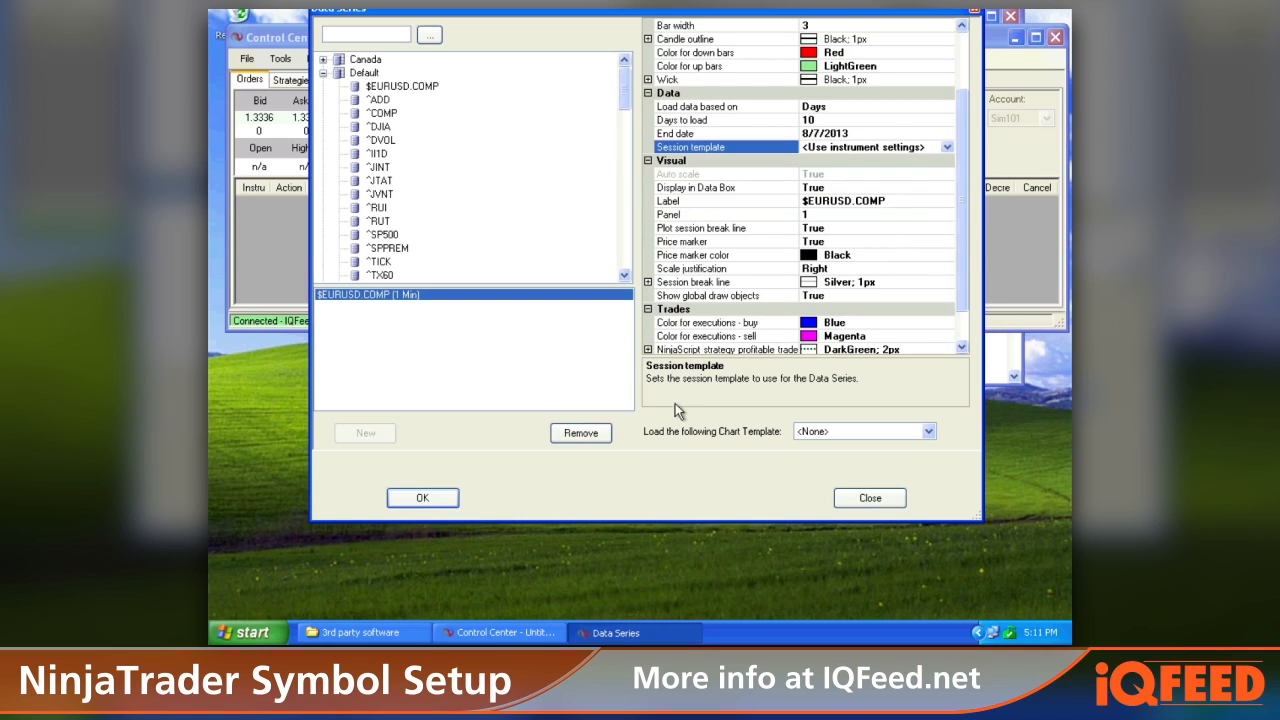
click(422, 499)
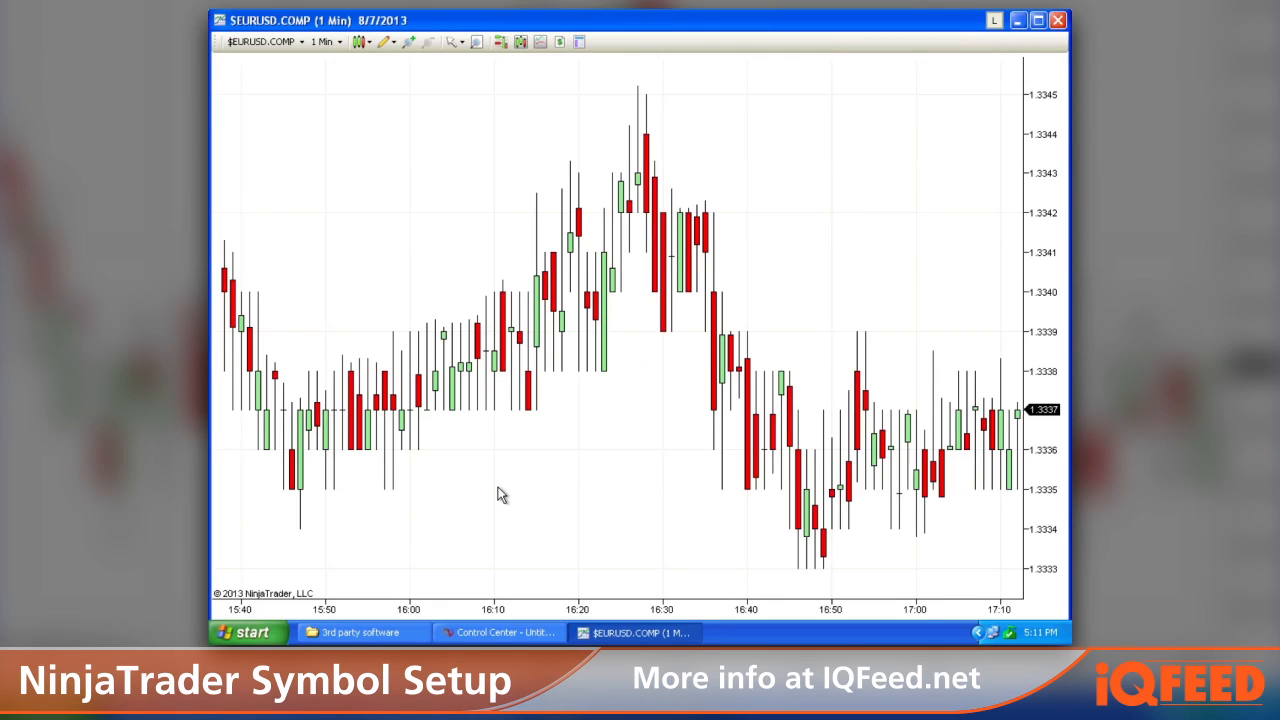
Step: Browse back through the $EURUSD.COMP chart's price history, then close the chart
drag(463, 486, 955, 457)
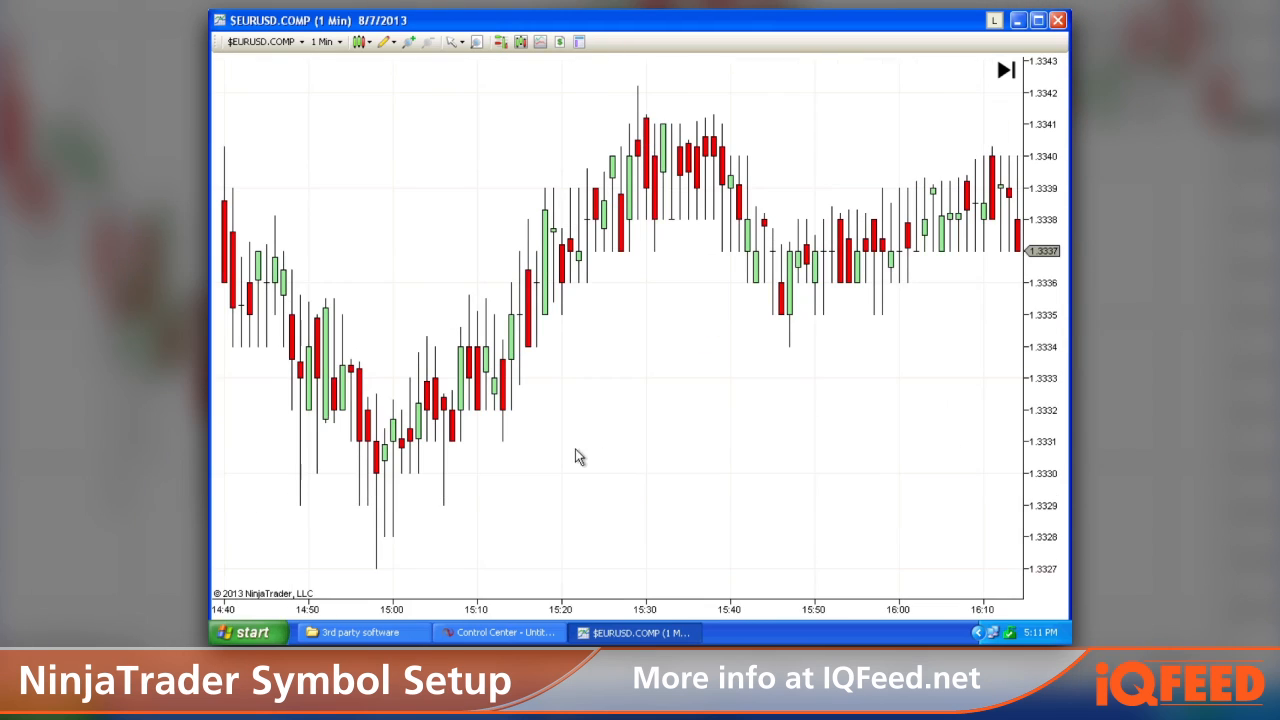
drag(280, 458, 751, 414)
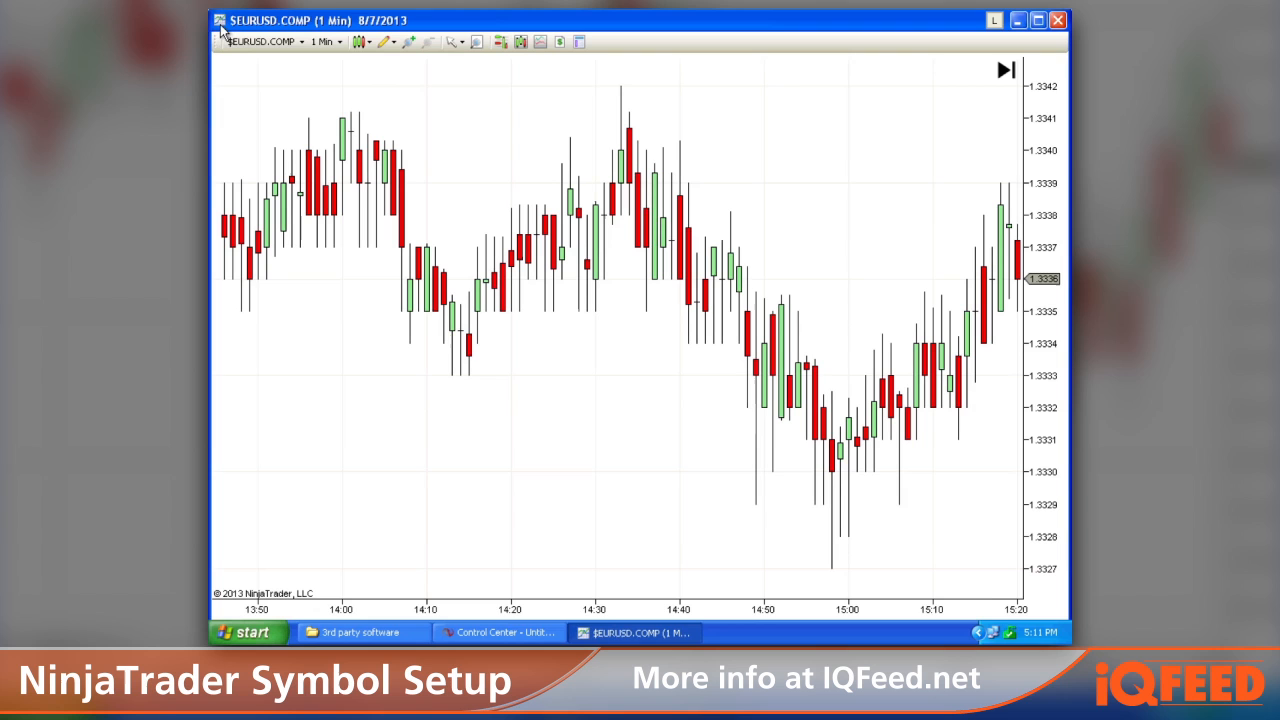
drag(210, 12, 305, 82)
drag(600, 95, 568, 77)
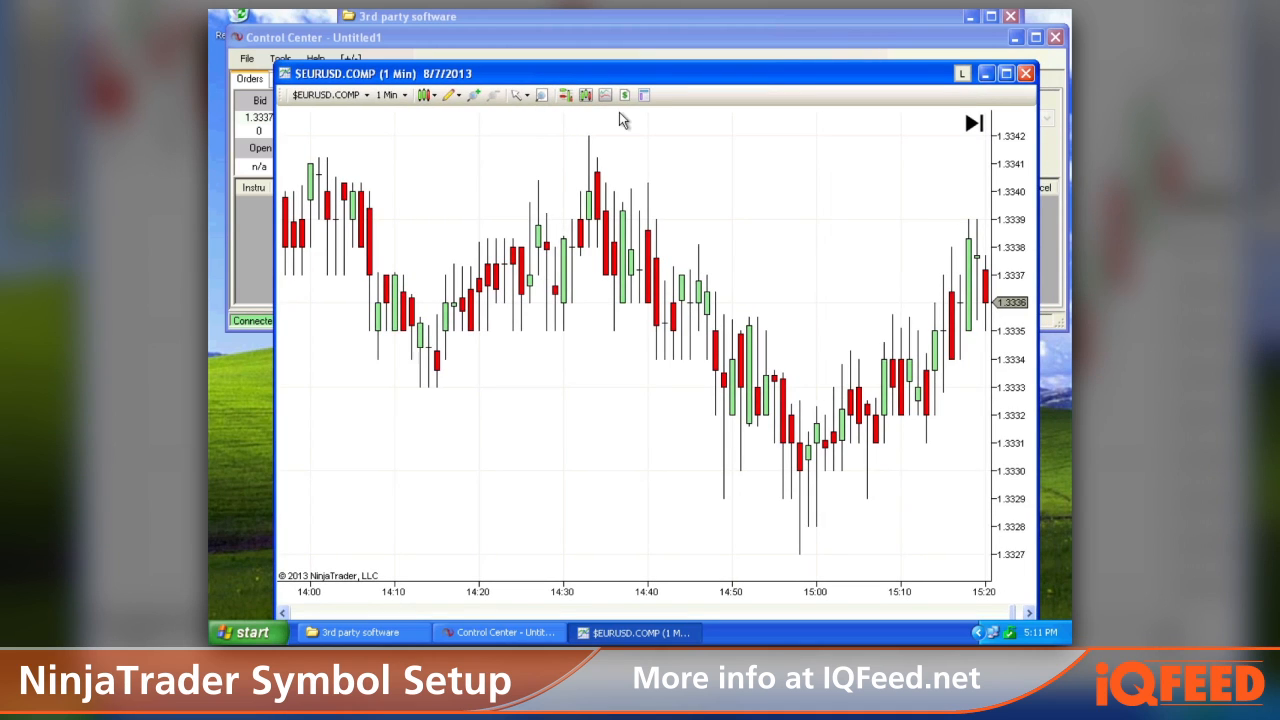
drag(622, 78, 614, 63)
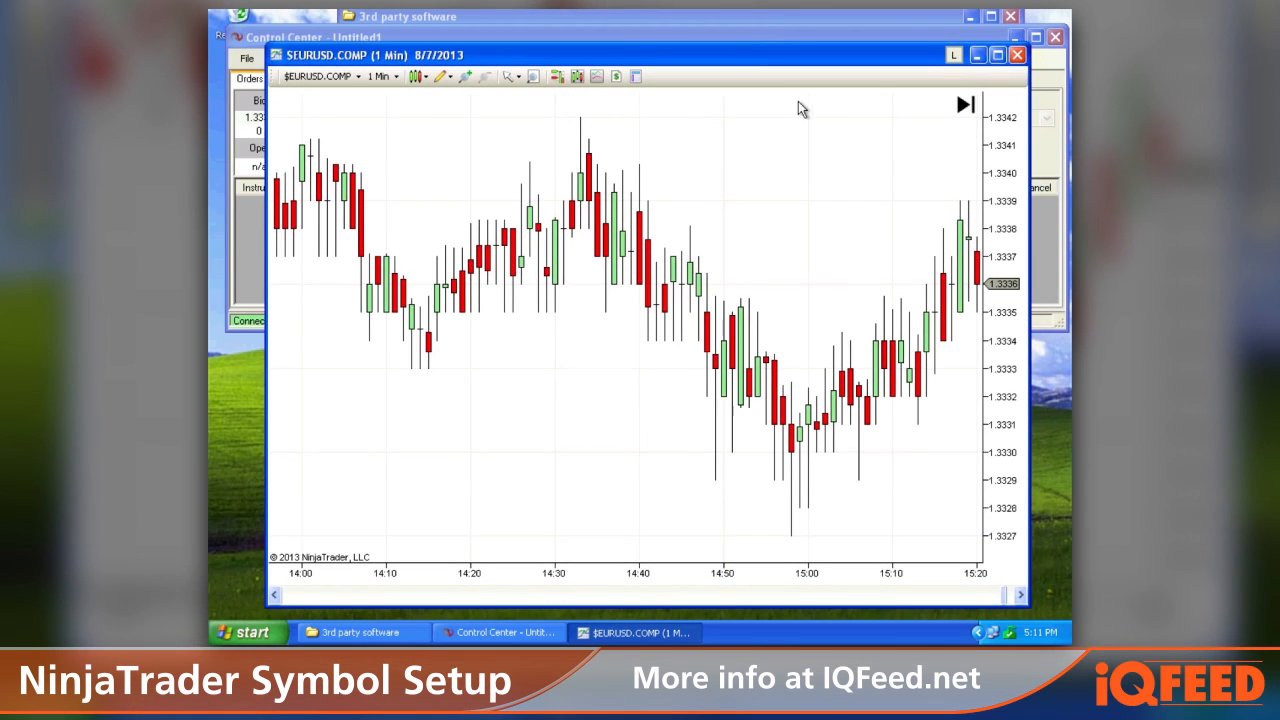
click(1018, 57)
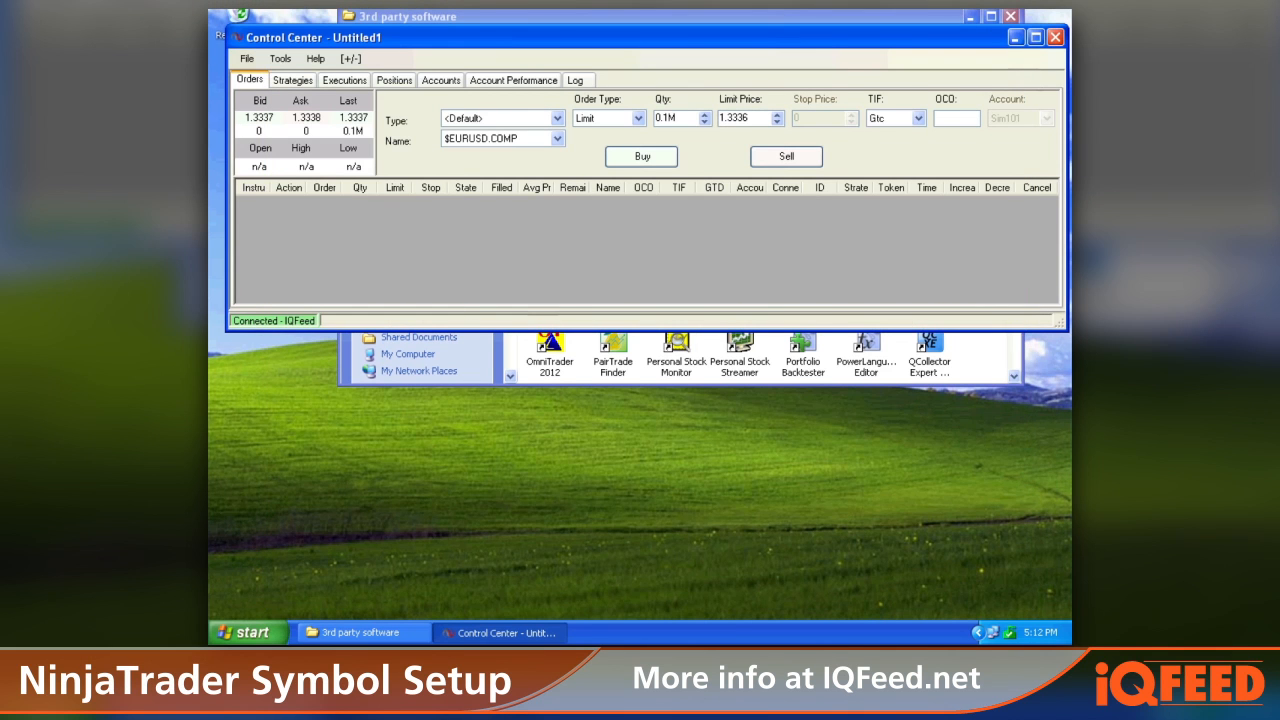